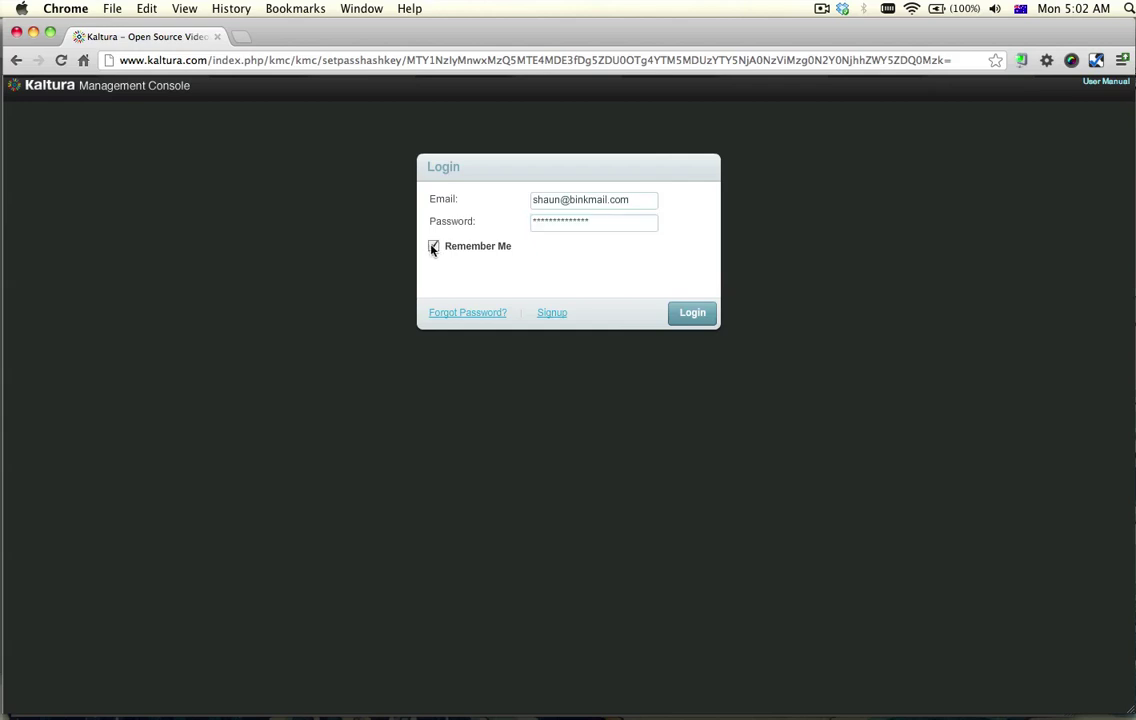
Log in to Kaltura Management Console with Remember Me and open Settings > Integration Settings
click(680, 315)
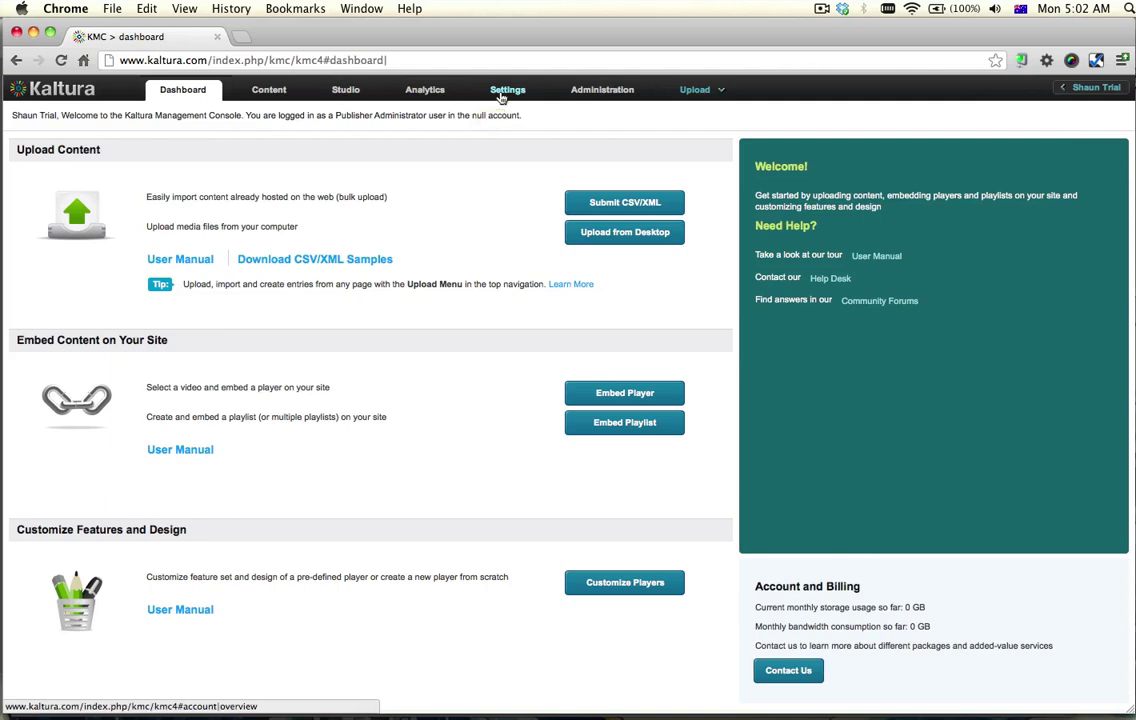
click(500, 94)
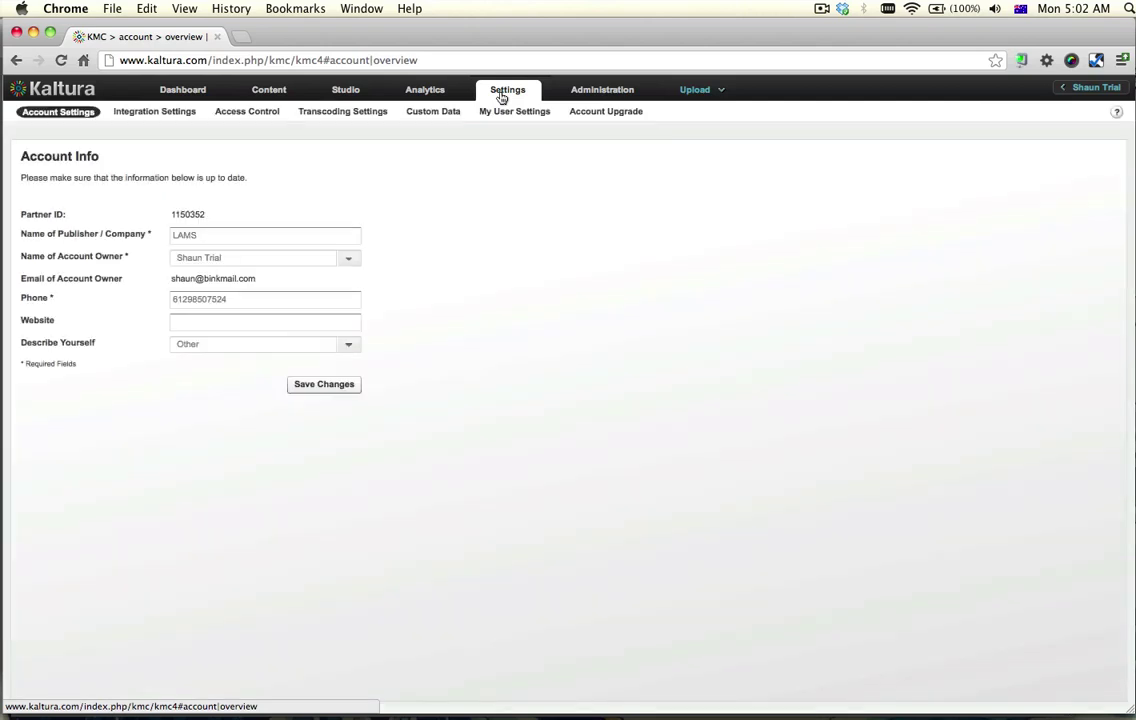
click(140, 114)
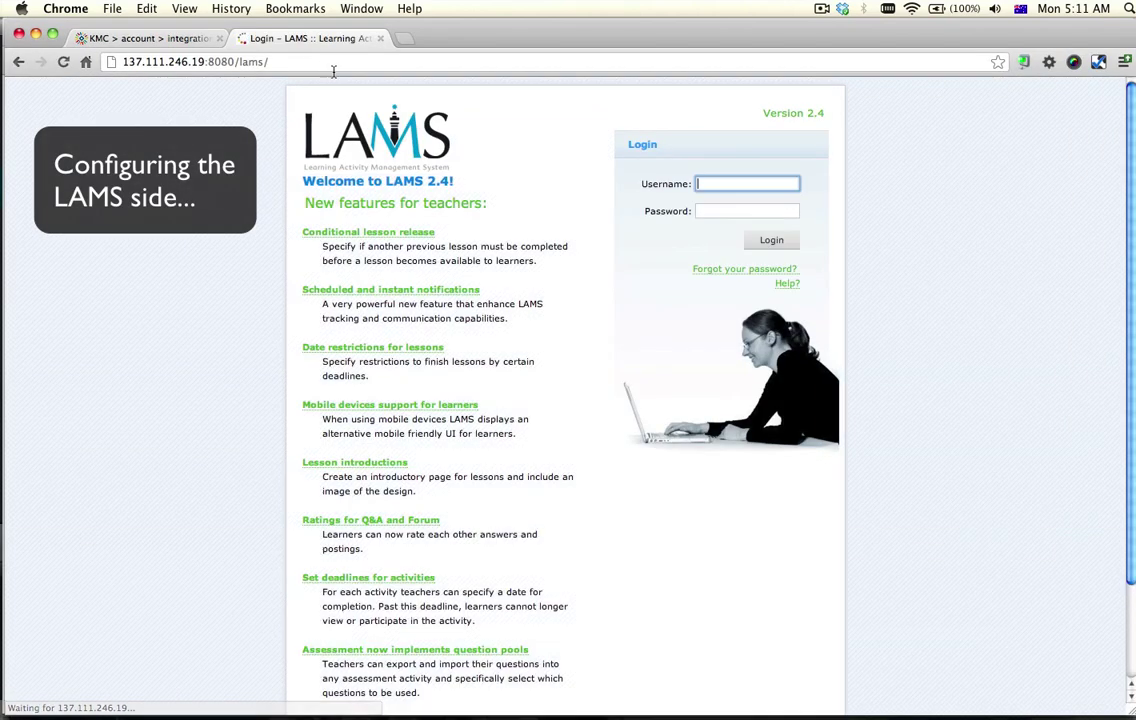
Log in to LAMS as sysadmin with the administrator password
text(sysadmin)
key(Tab)
text(sy)
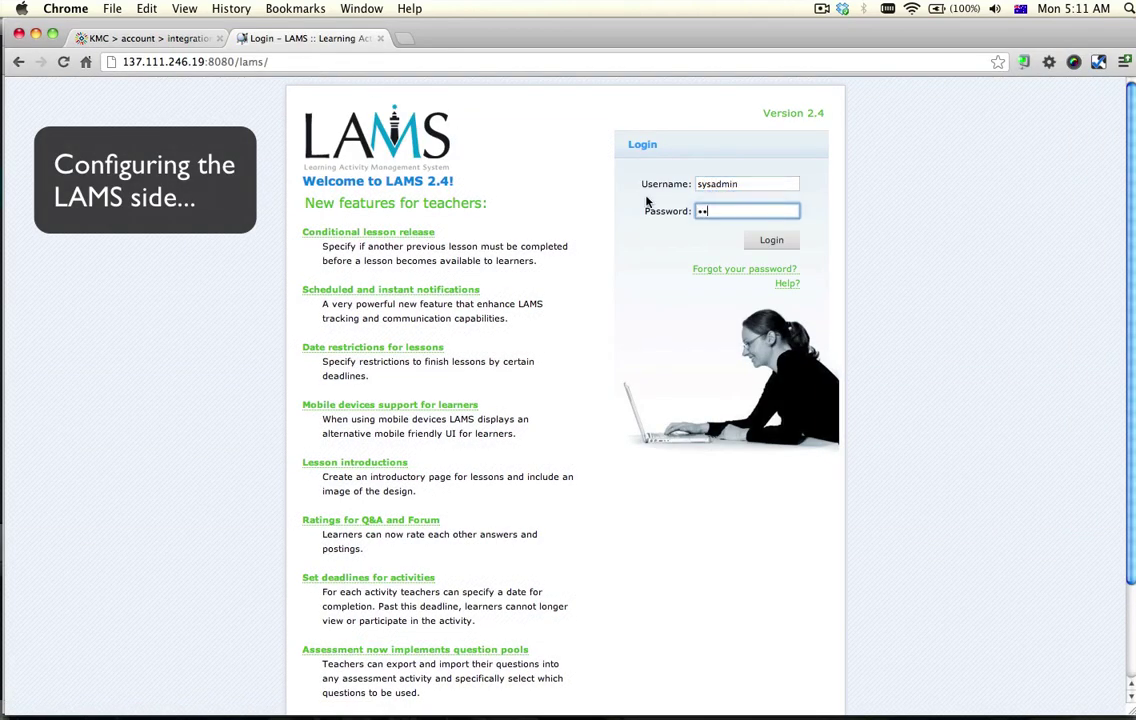
key(Return)
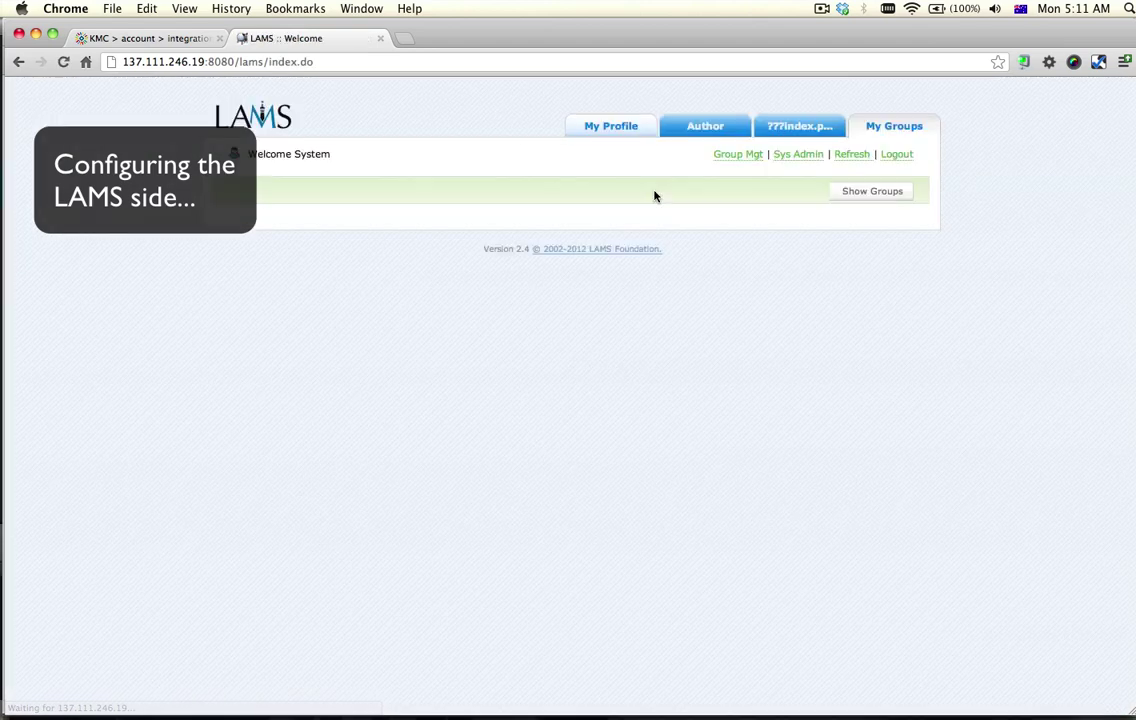
Open Sys Admin's Edit Configuration Settings and locate the Kaltura Settings section
click(811, 158)
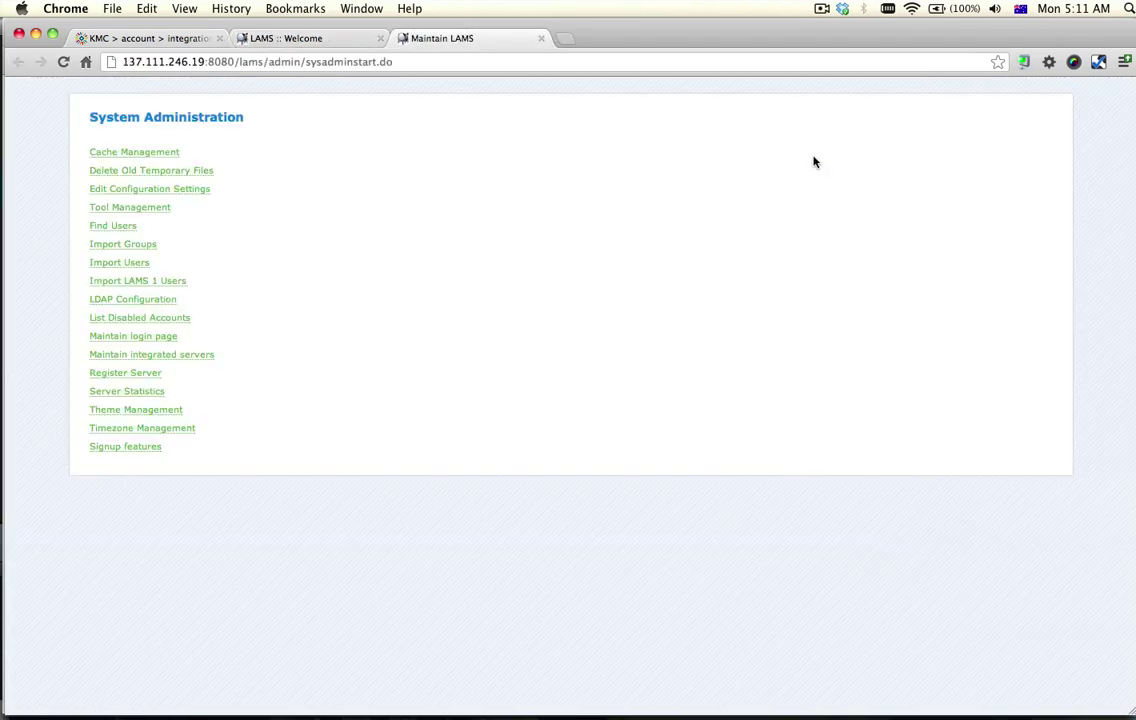
click(165, 188)
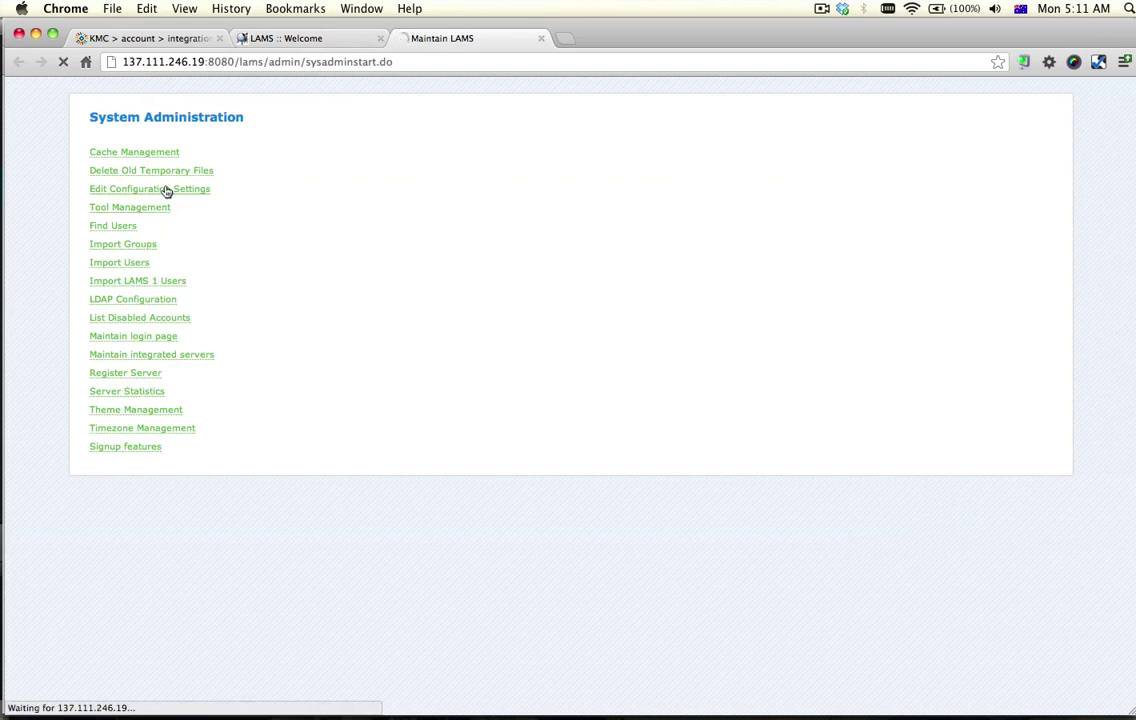
scroll(168, 194, down, 10)
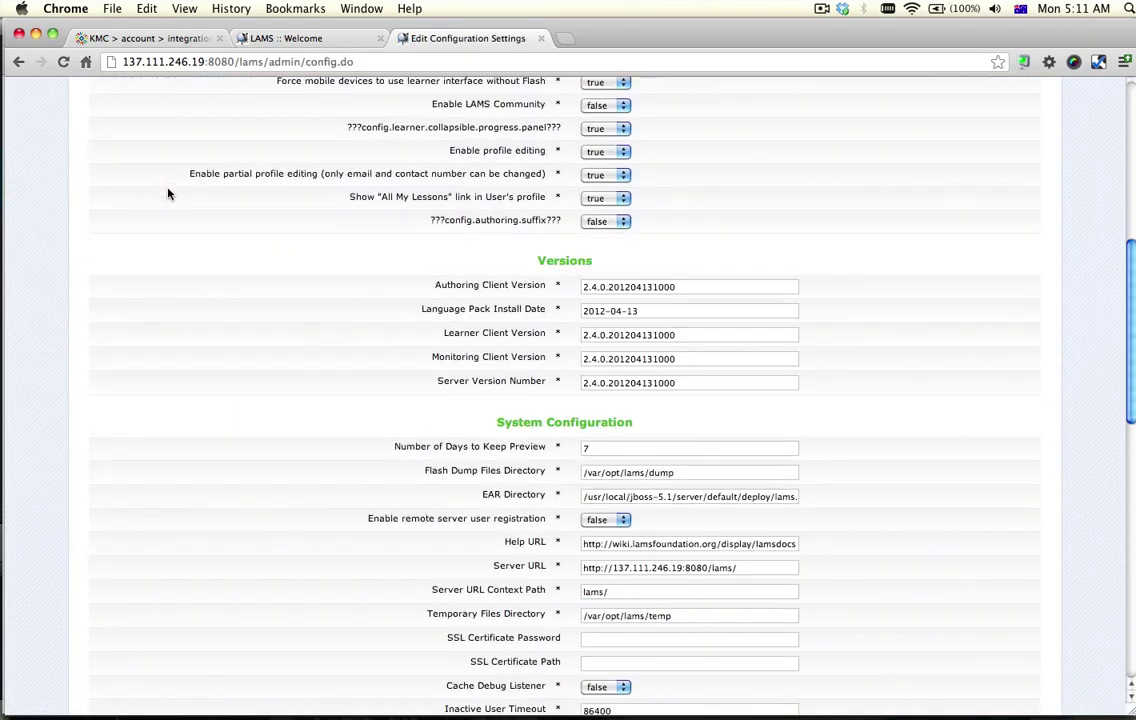
scroll(168, 194, down, 10)
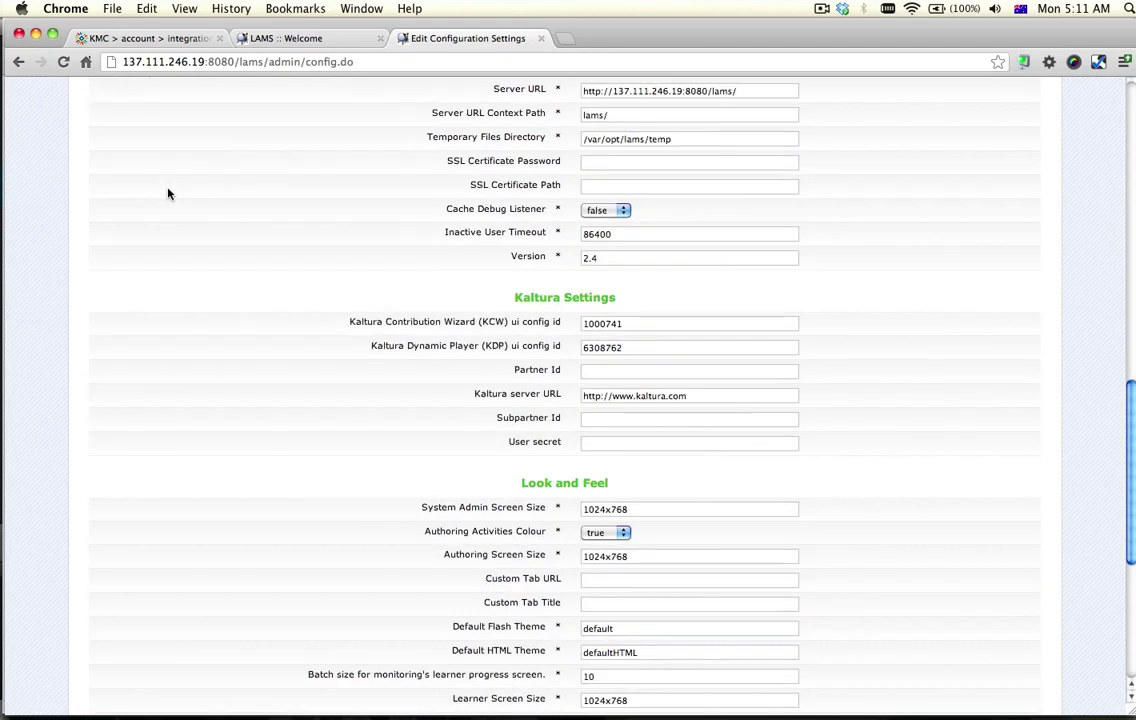
drag(513, 293, 673, 305)
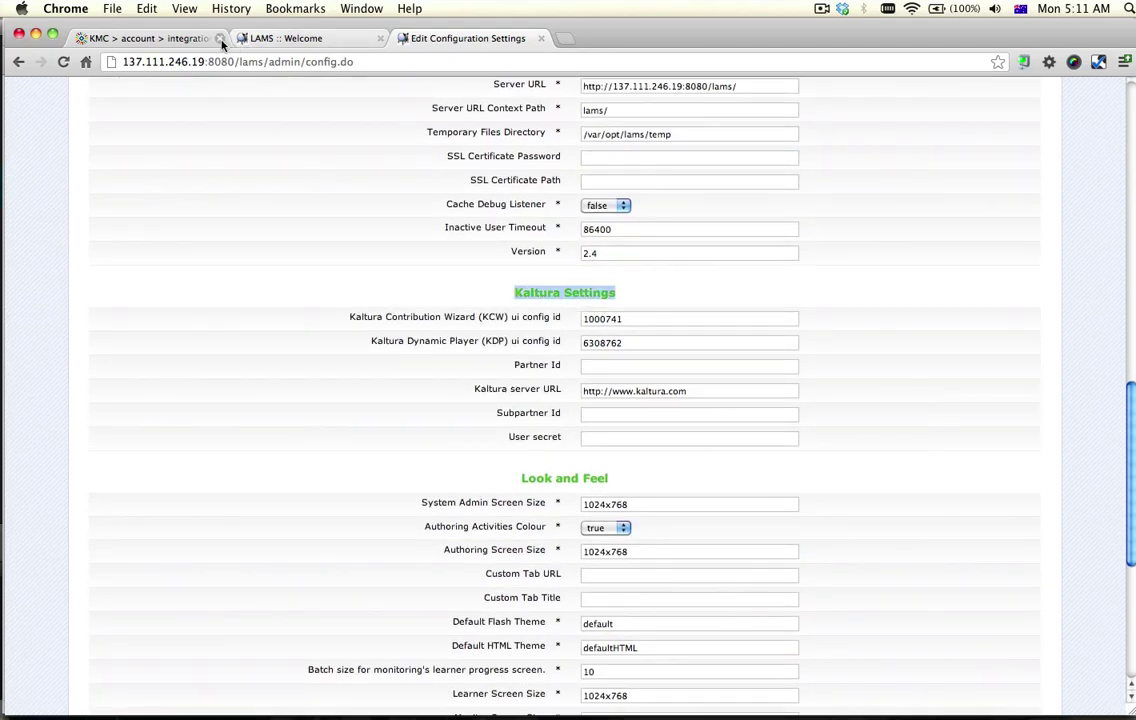
Copy the Partner ID and User Secret from Kaltura Integration Settings into LAMS's Kaltura fields
click(183, 42)
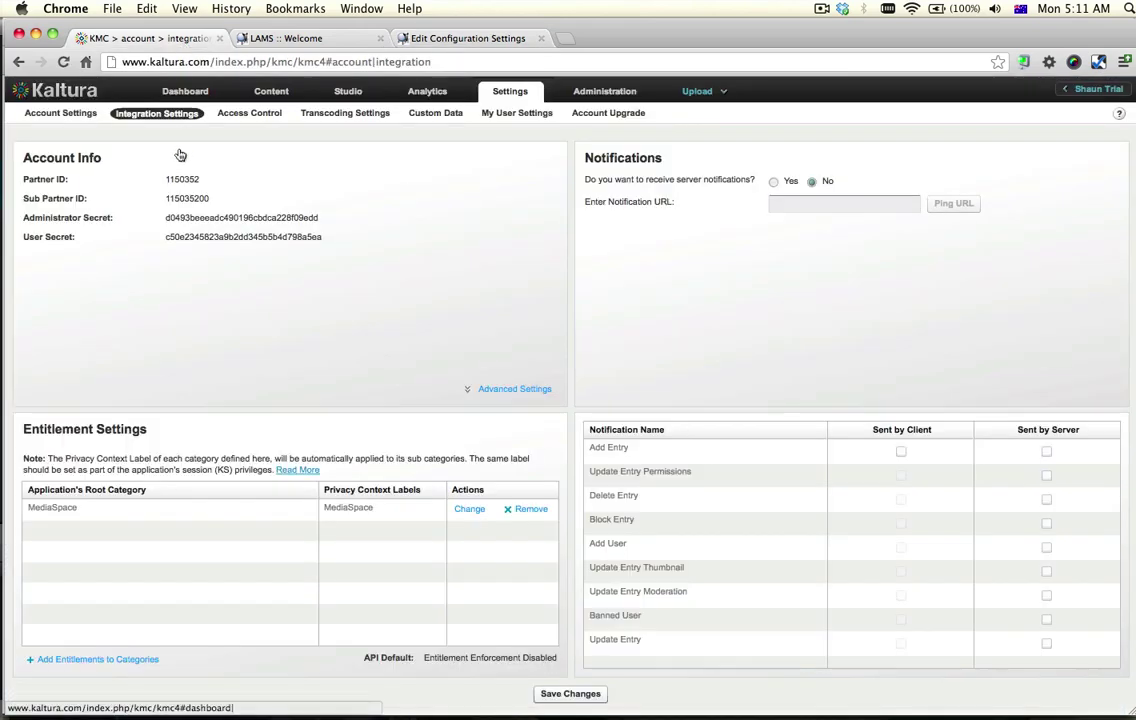
double_click(177, 179)
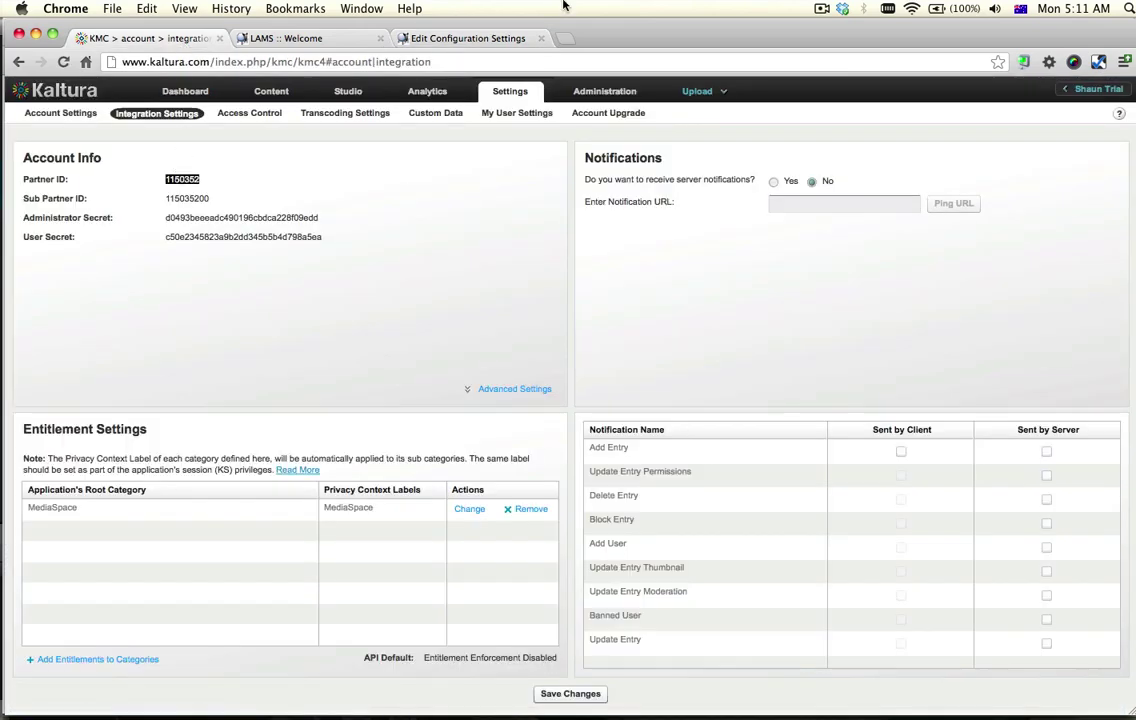
click(458, 38)
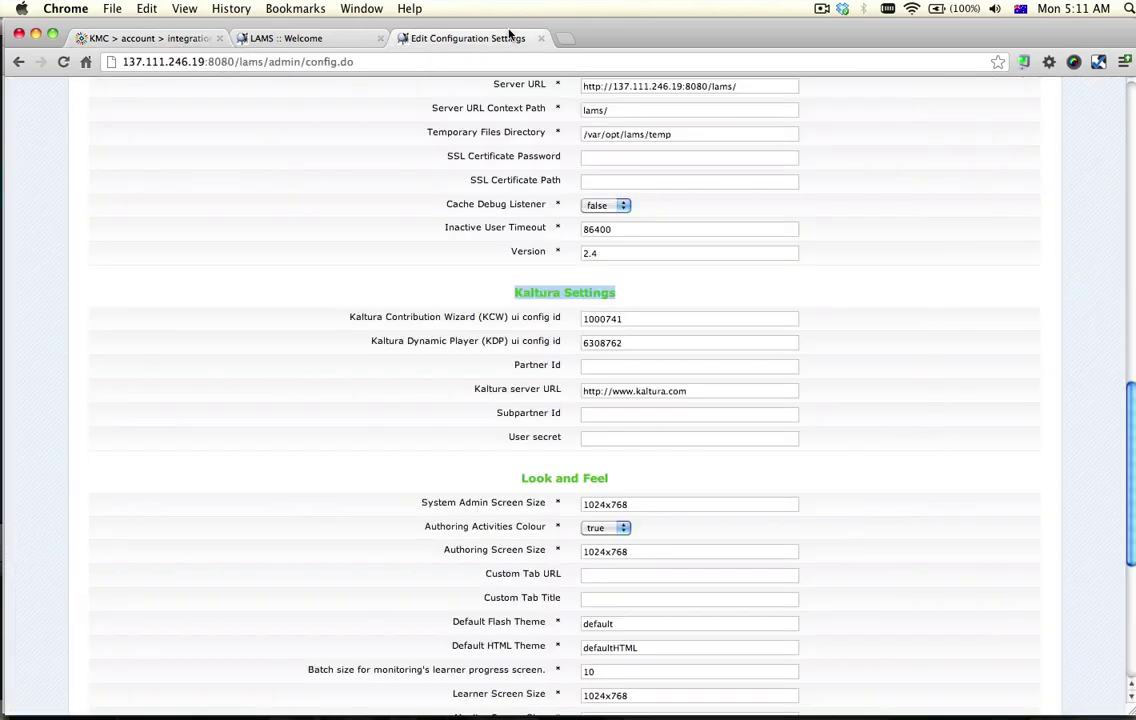
click(588, 369)
text(1150352)
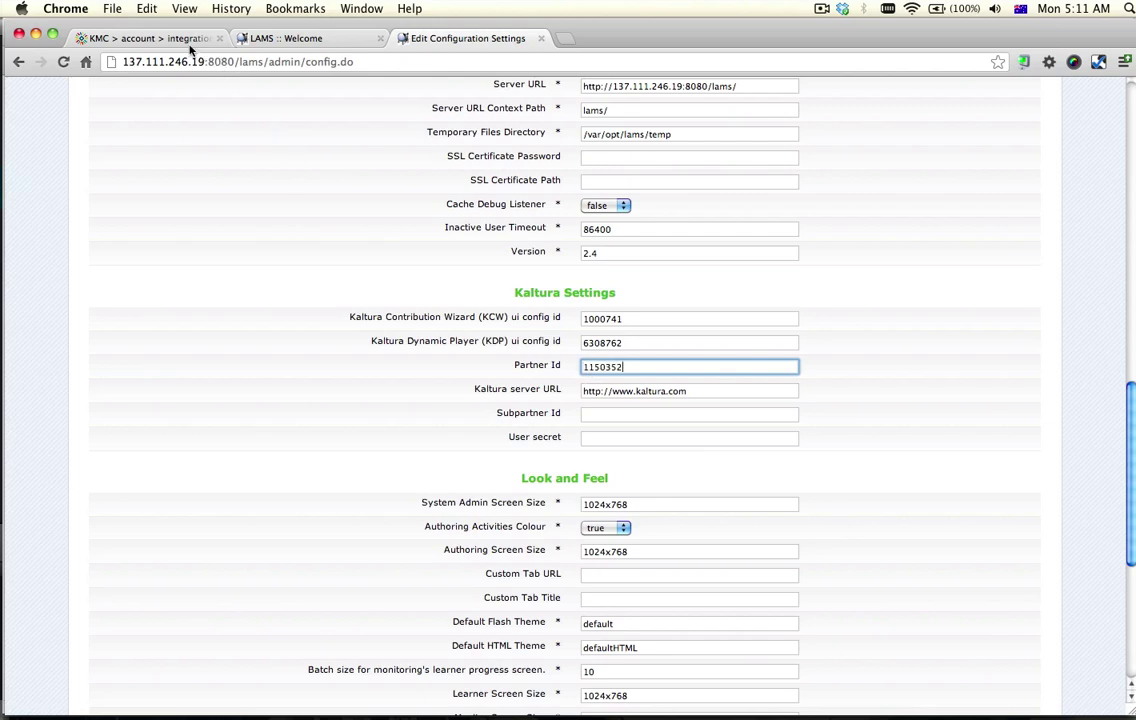
click(186, 42)
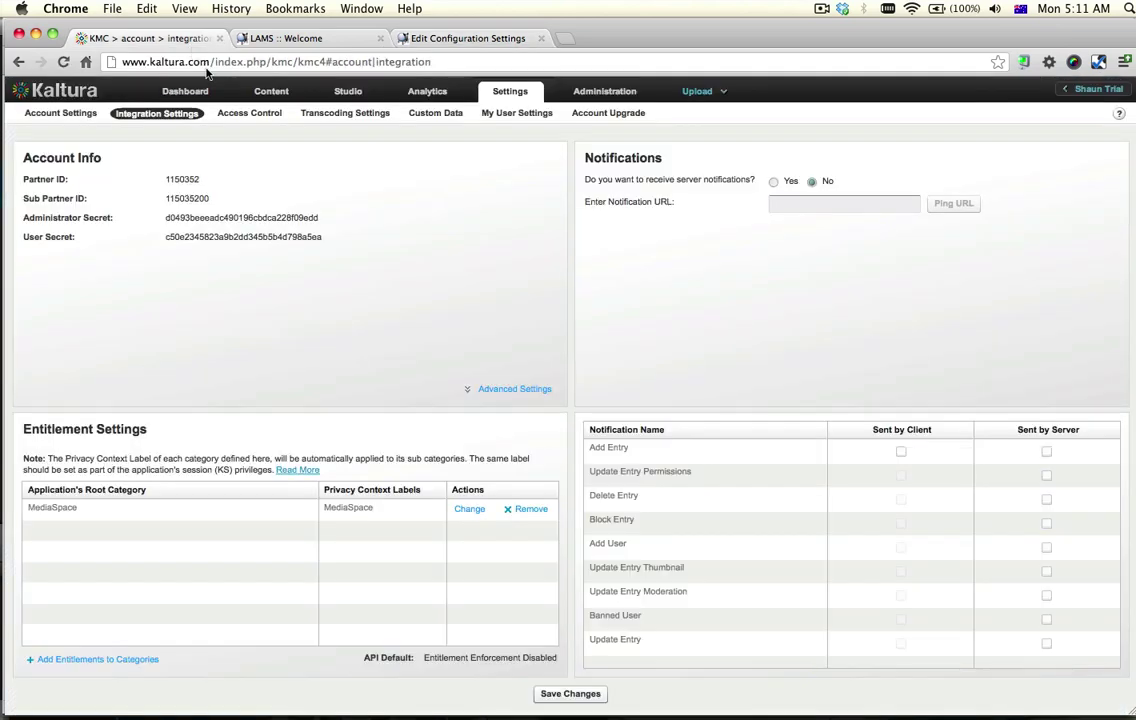
double_click(197, 238)
key(super+c)
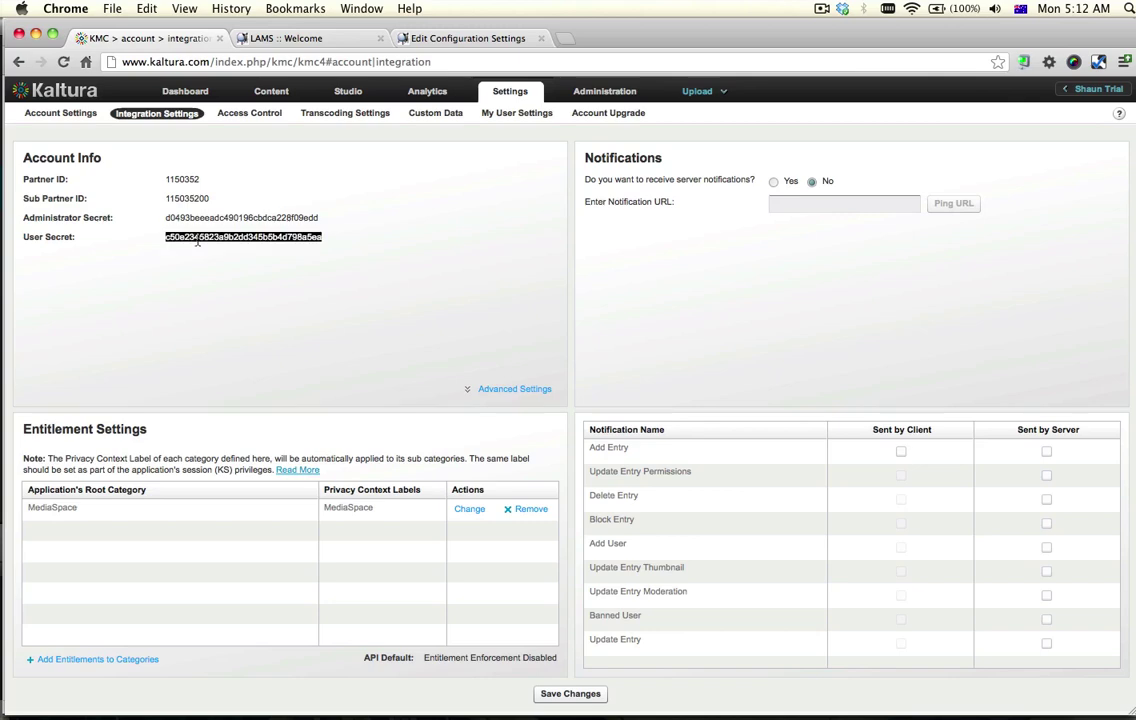
click(422, 38)
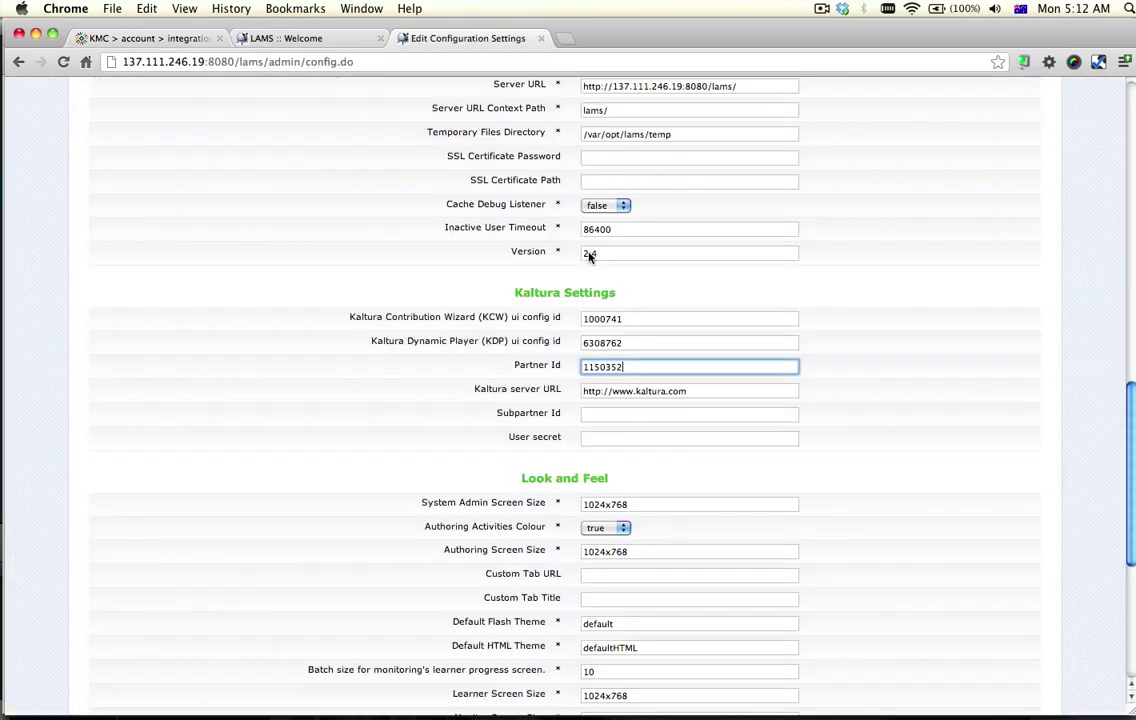
click(664, 438)
key(super+v)
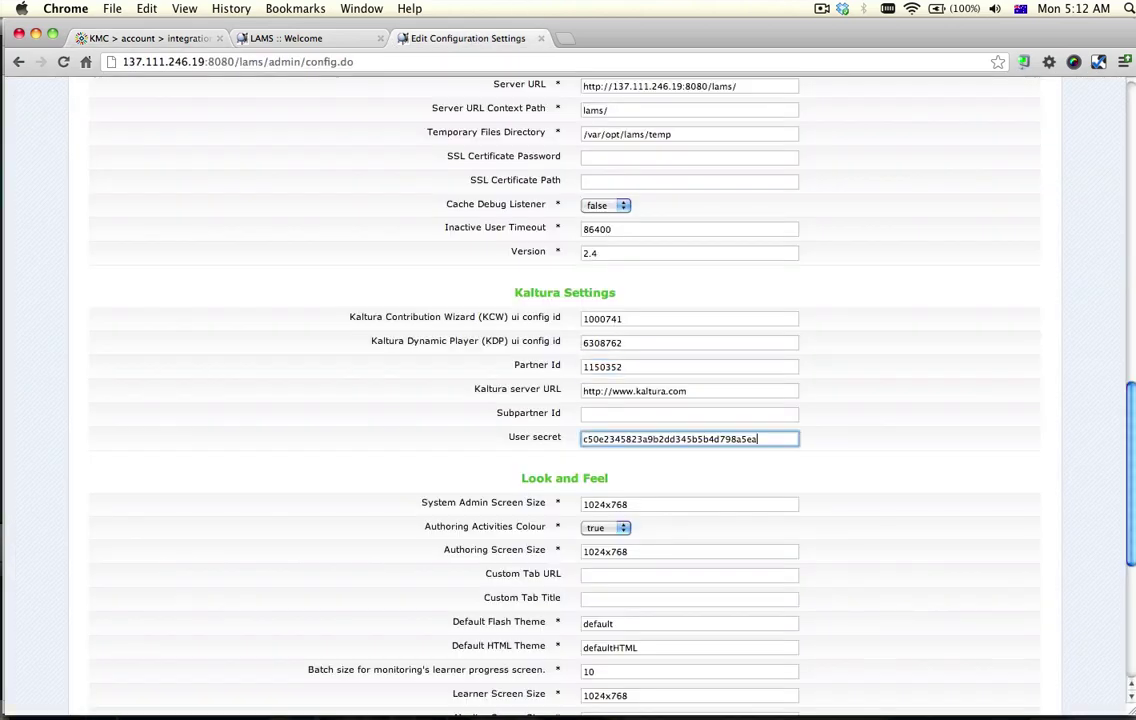
Copy the Sub Partner ID into the Subpartner Id field and save the configuration
click(168, 39)
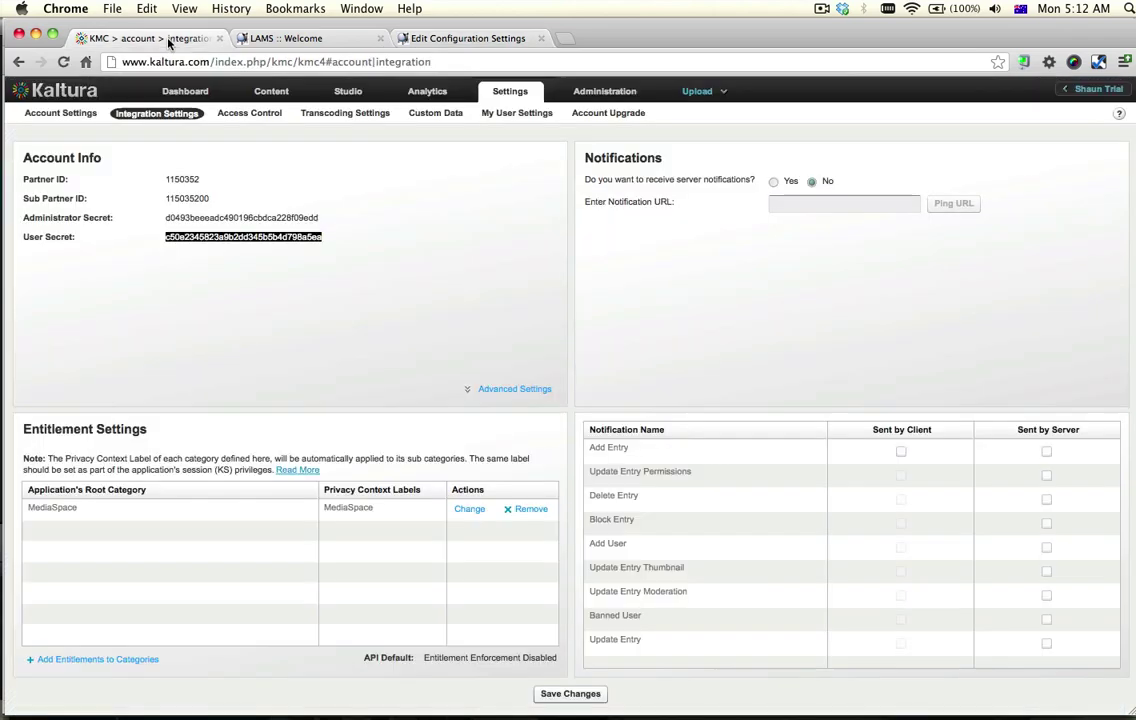
double_click(181, 198)
key(super+c)
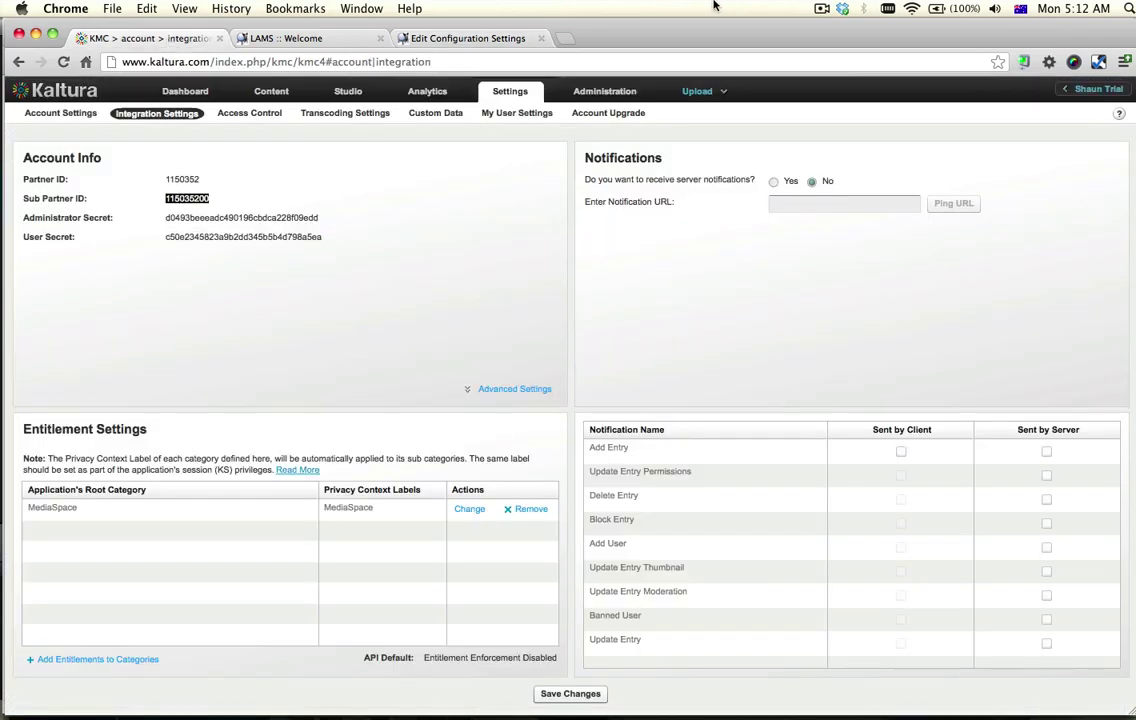
click(468, 38)
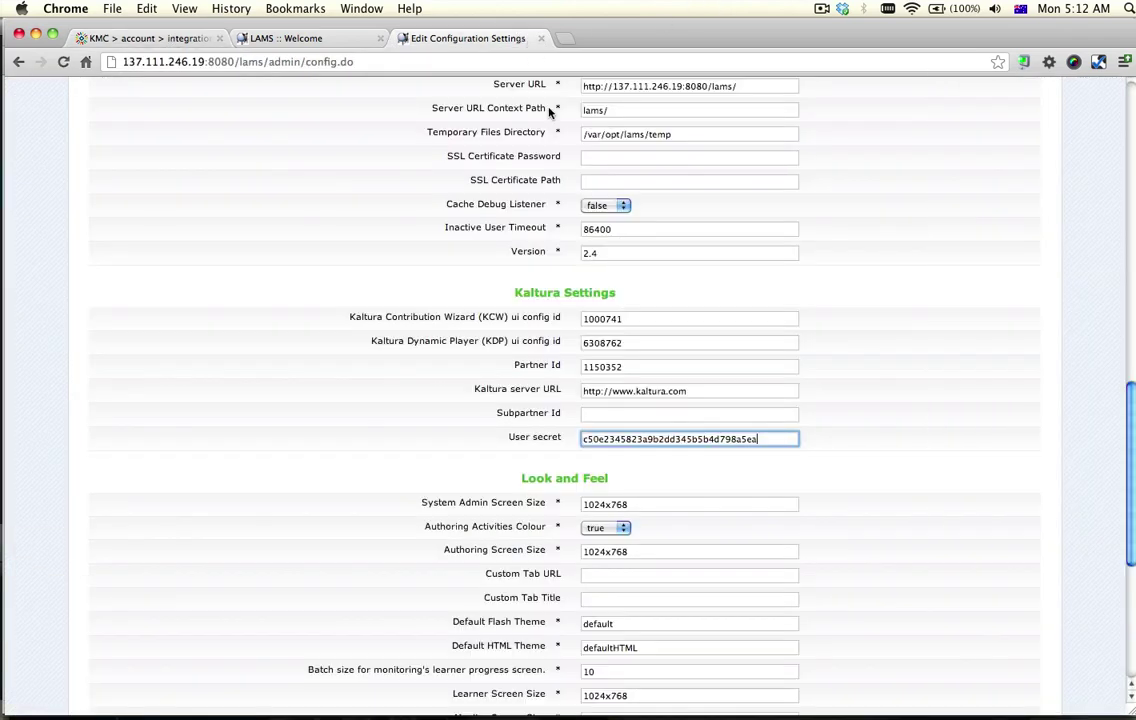
click(605, 414)
key(super+v)
scroll(605, 414, down, 5)
scroll(534, 383, down, 3)
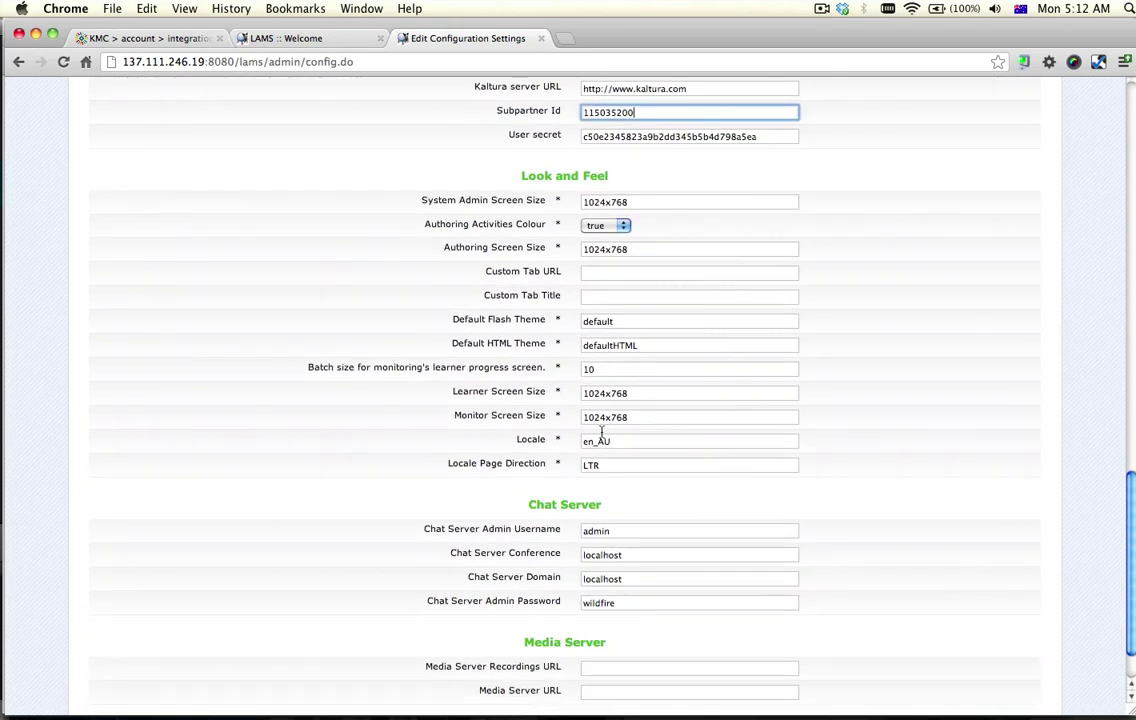
click(489, 664)
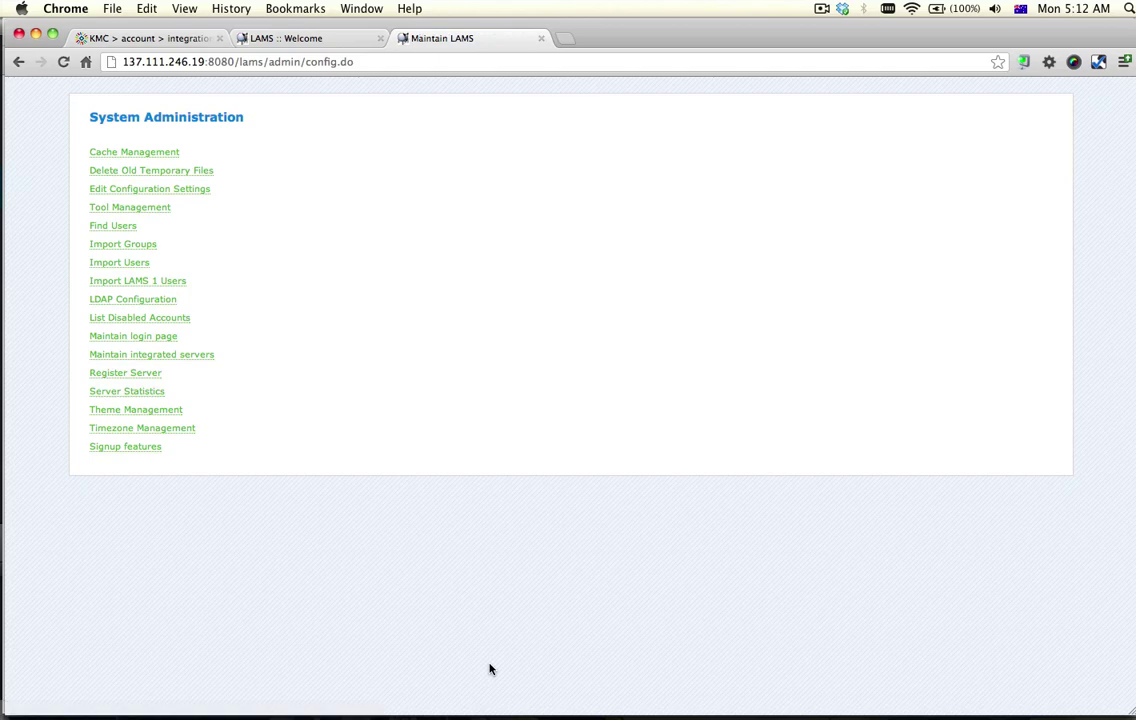
Close the Maintain LAMS tab, open Author, and centre the LAMS Author window
click(541, 38)
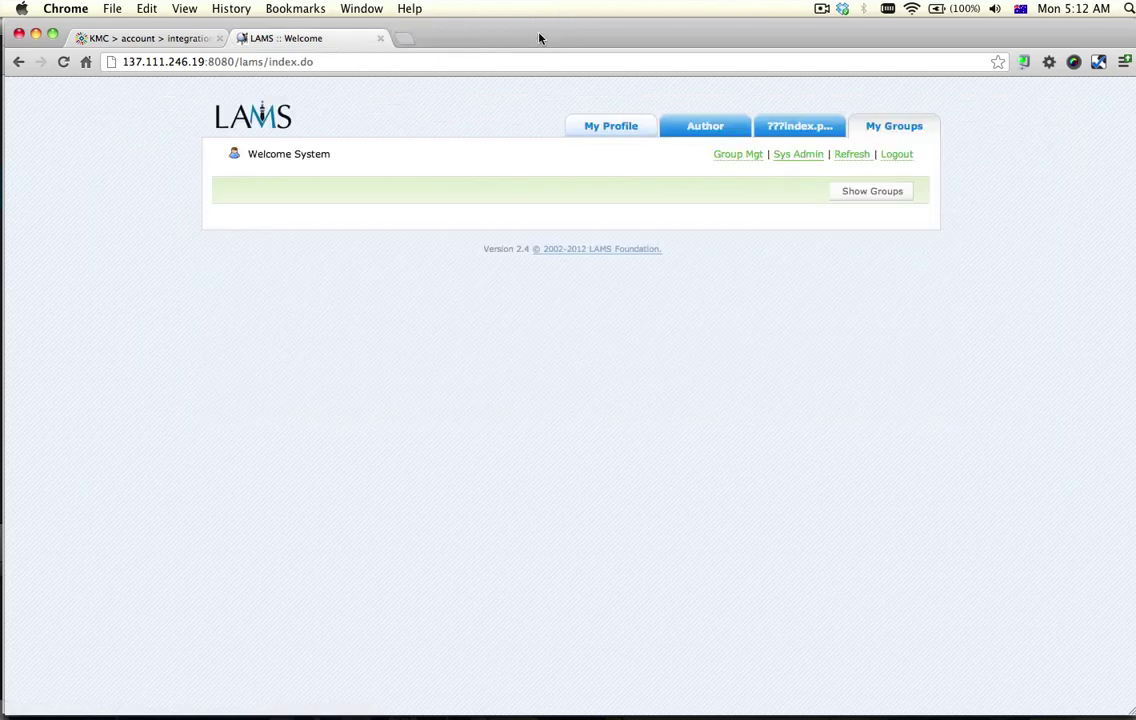
click(701, 120)
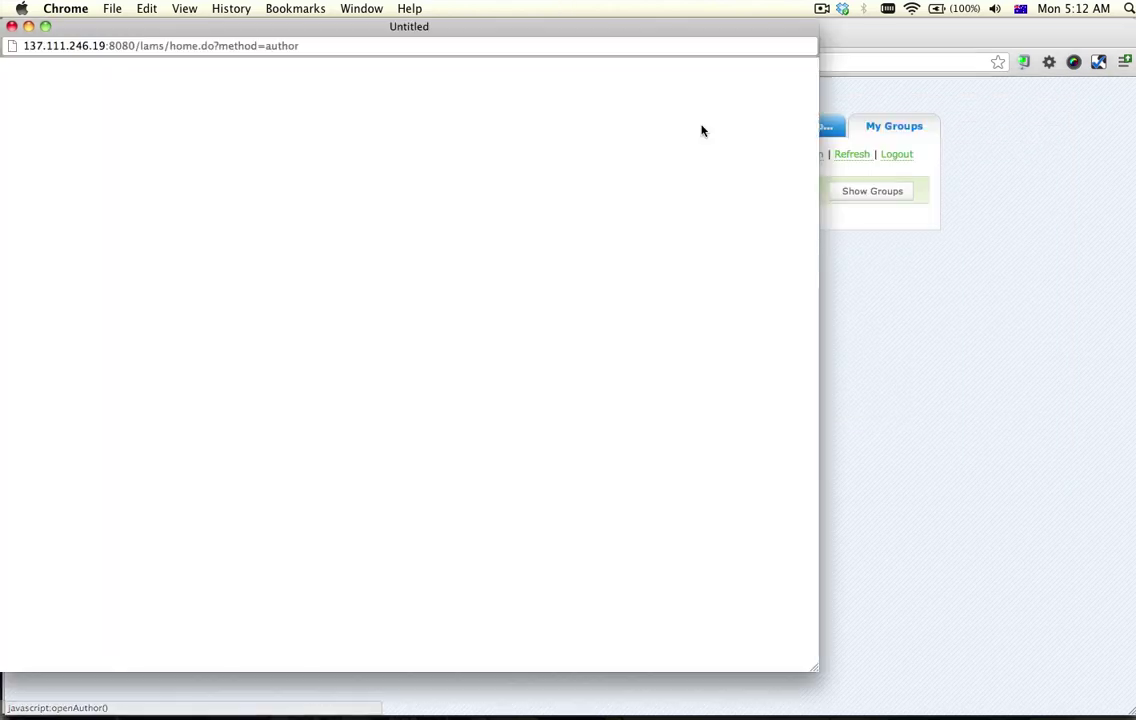
drag(525, 35, 673, 36)
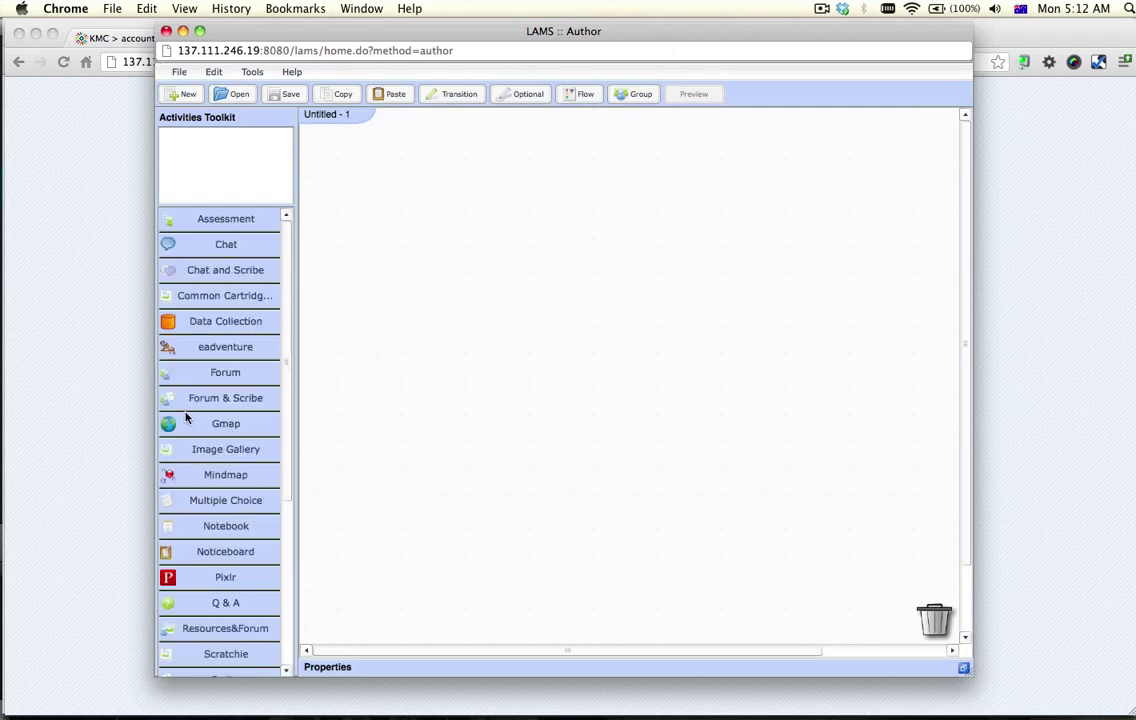
Place a Forum activity on the canvas and open its authoring page and Kaltura widget
click(240, 376)
drag(484, 307, 497, 297)
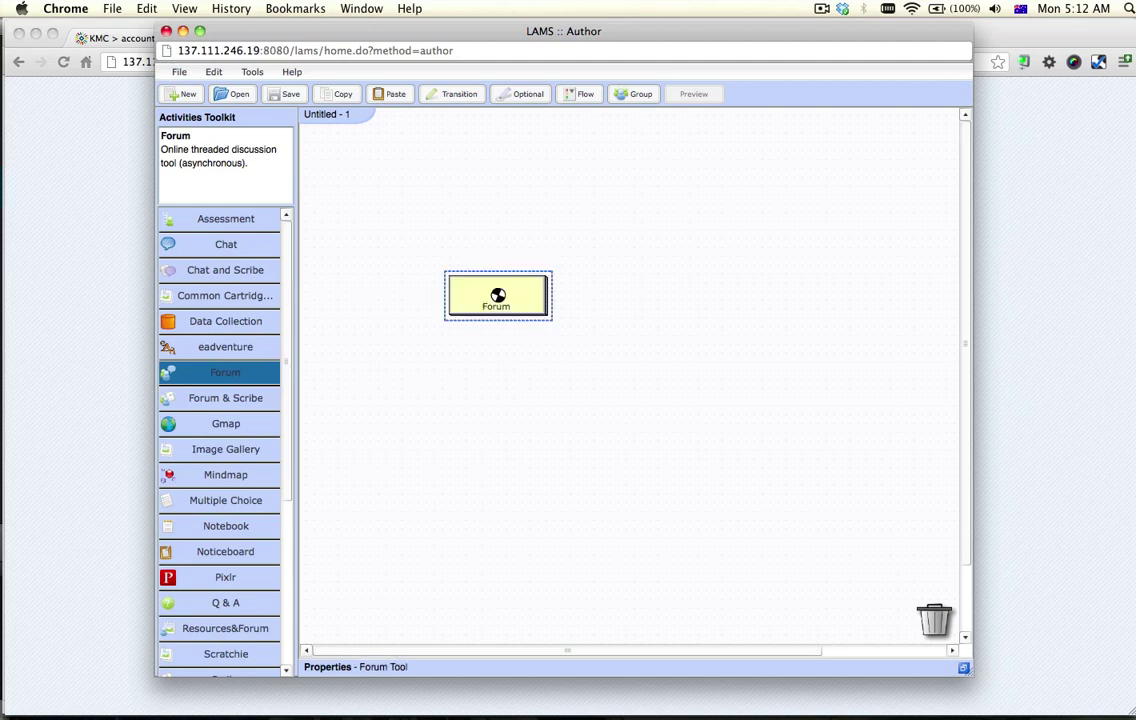
double_click(497, 297)
drag(485, 37, 616, 48)
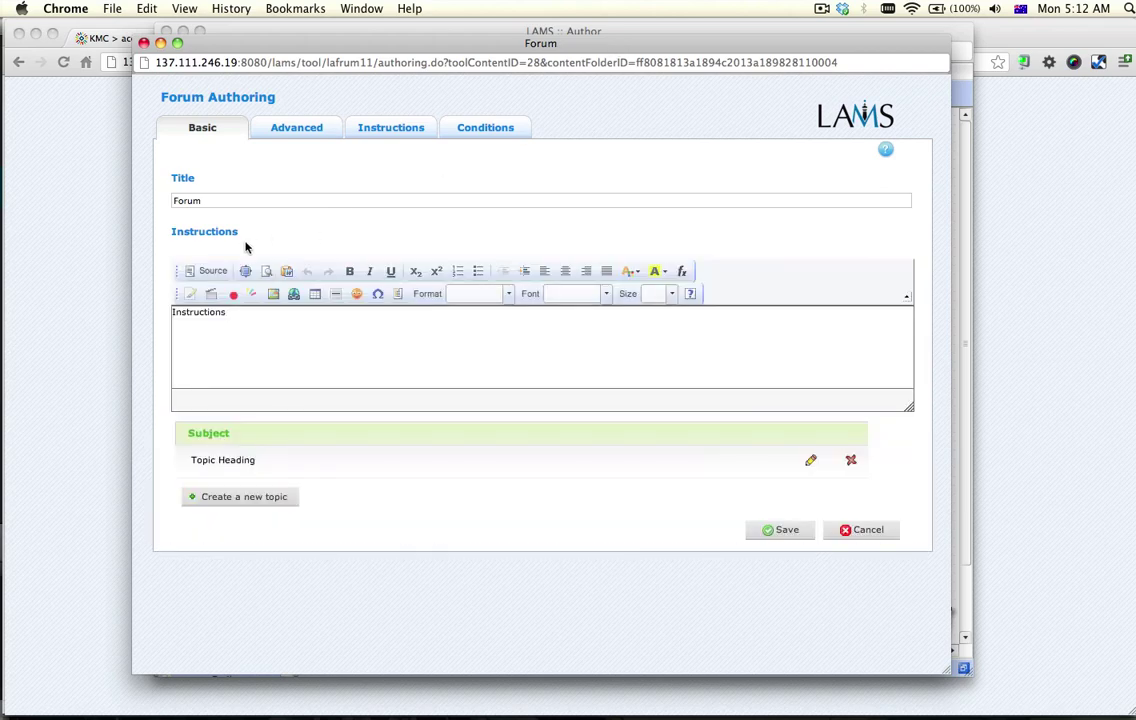
click(257, 297)
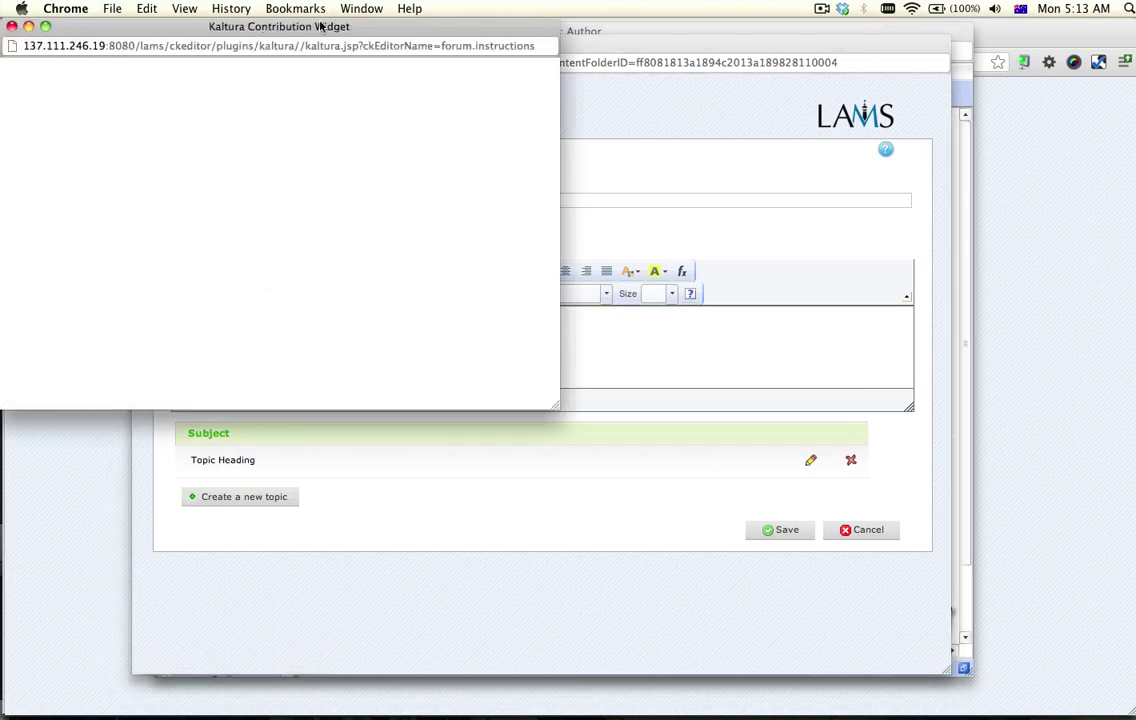
Centre the Kaltura Contribution Widget window and switch to its Webcam option
drag(320, 33, 598, 66)
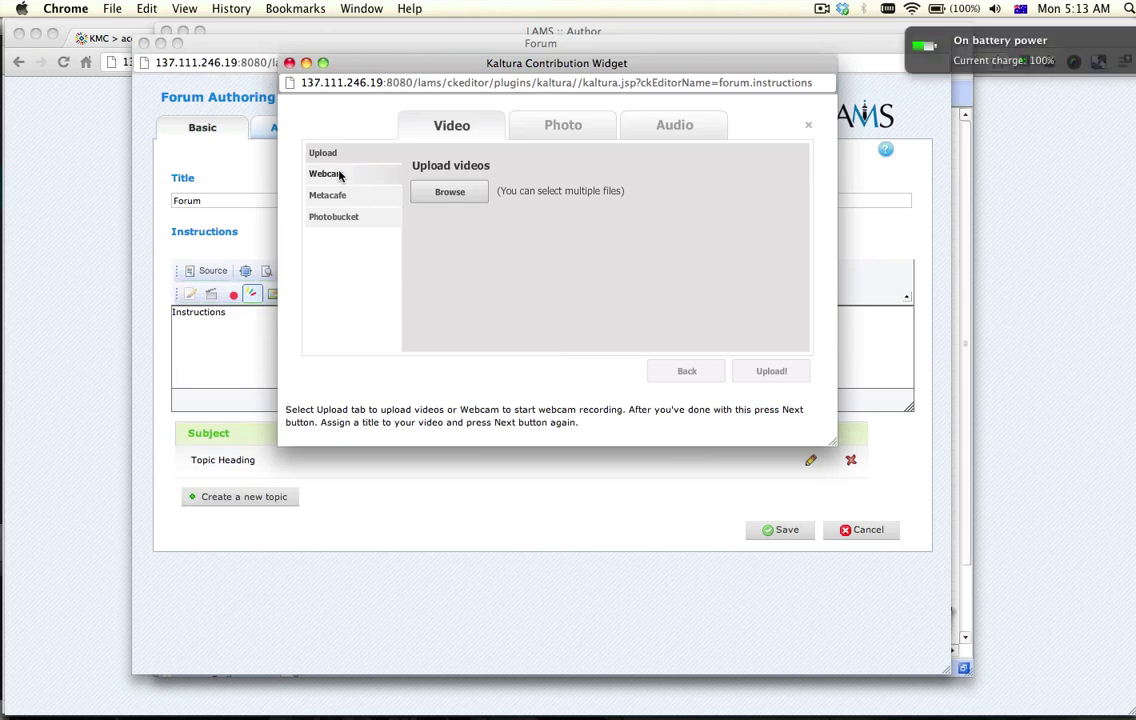
click(340, 175)
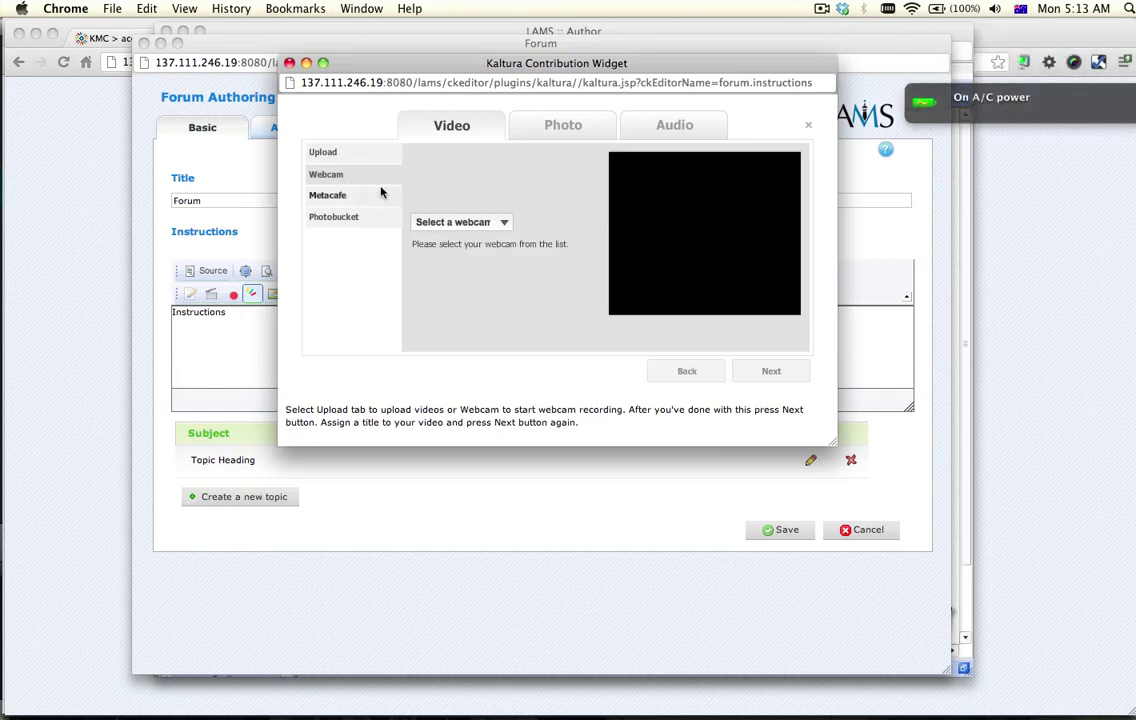
Choose the Built-in iSight camera, allow access, then record and play back a short clip
click(446, 223)
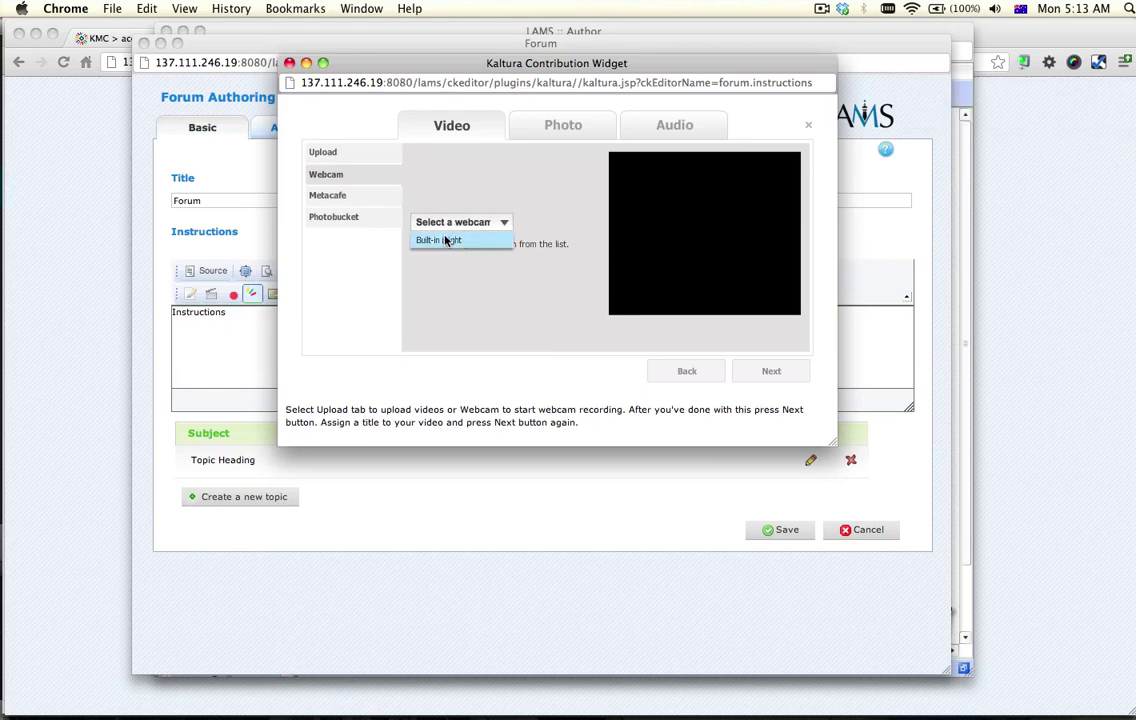
click(446, 240)
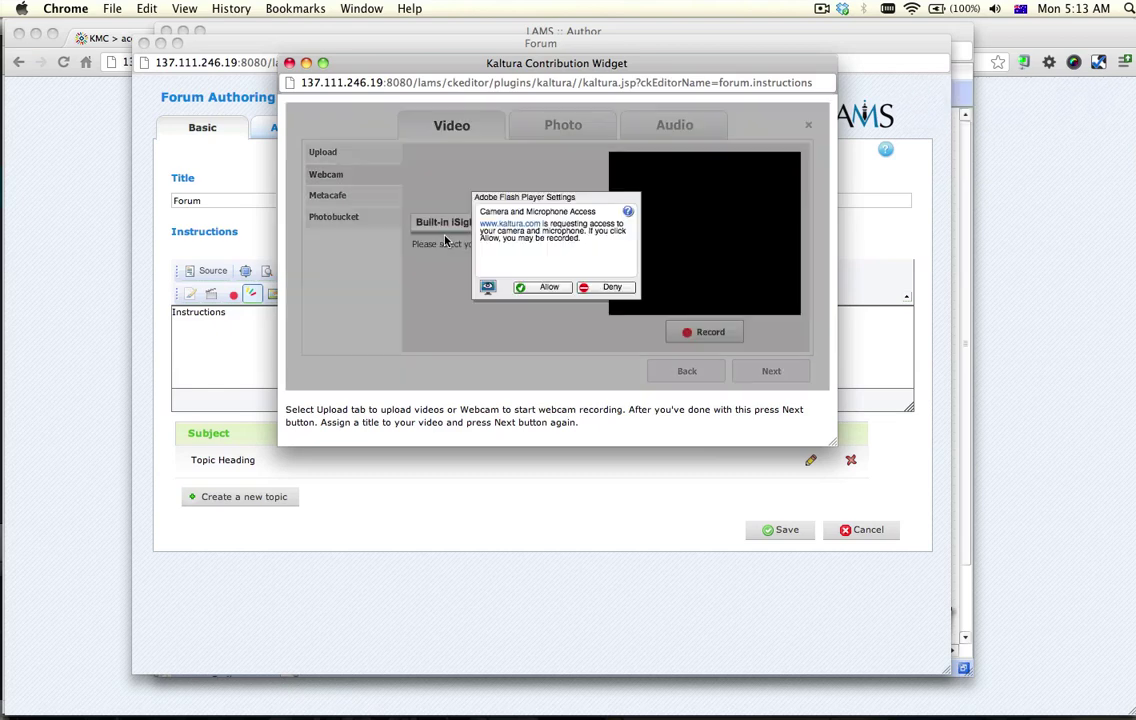
click(545, 288)
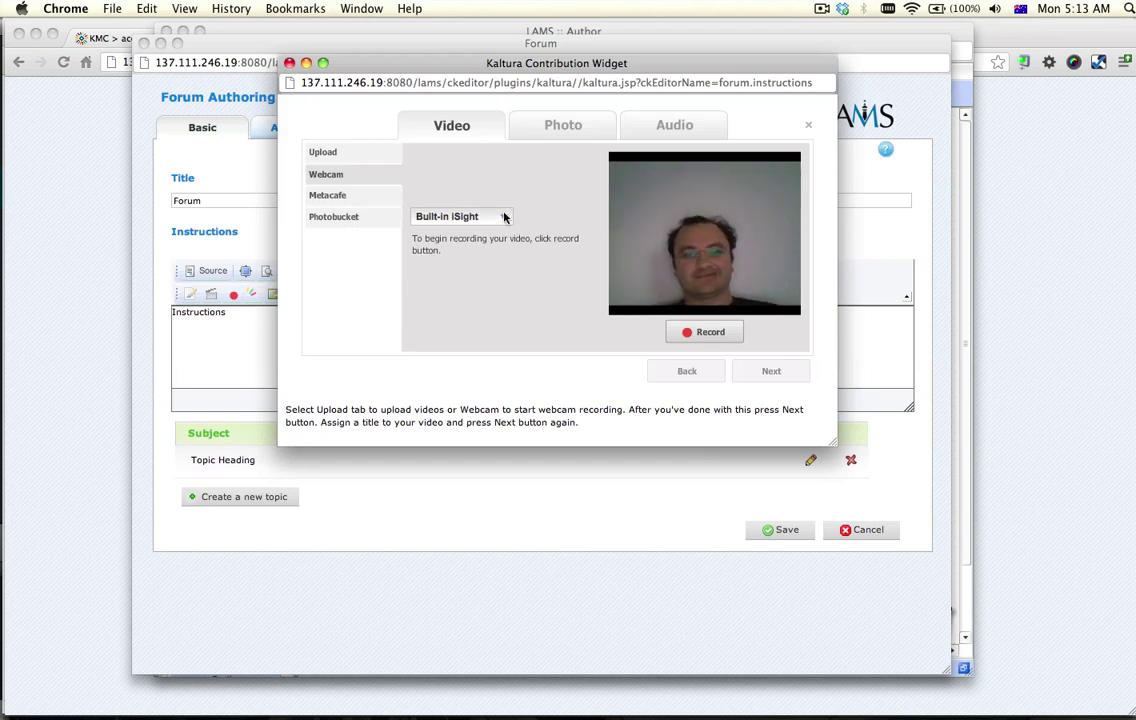
click(690, 333)
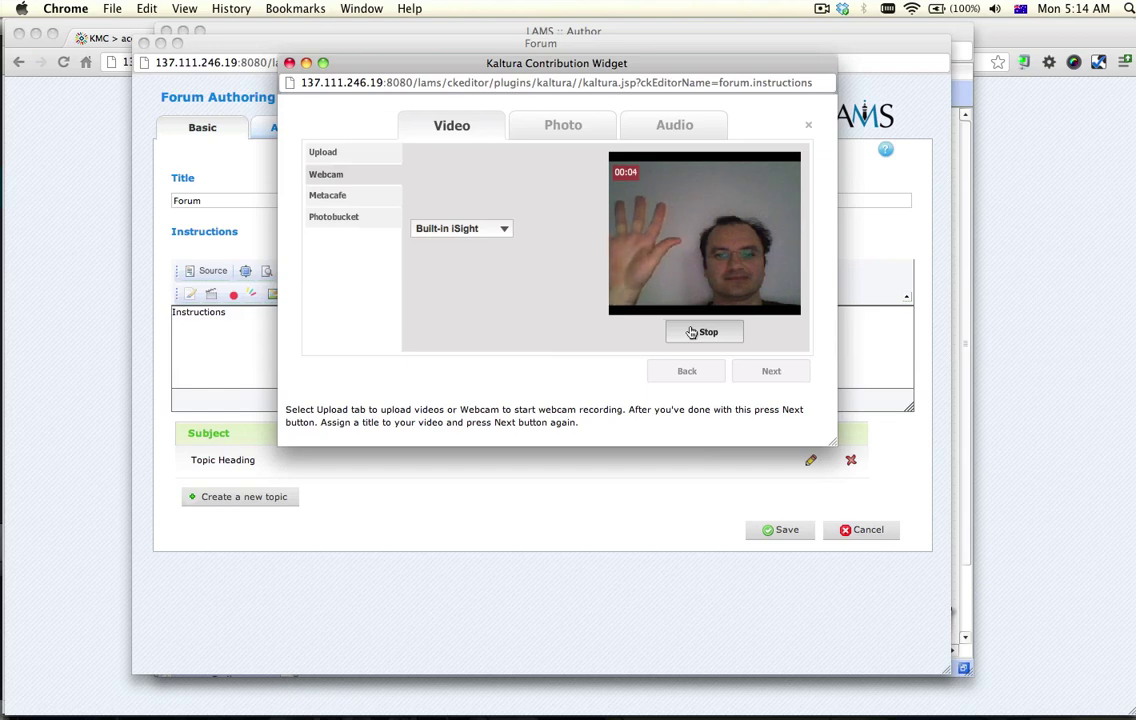
click(691, 332)
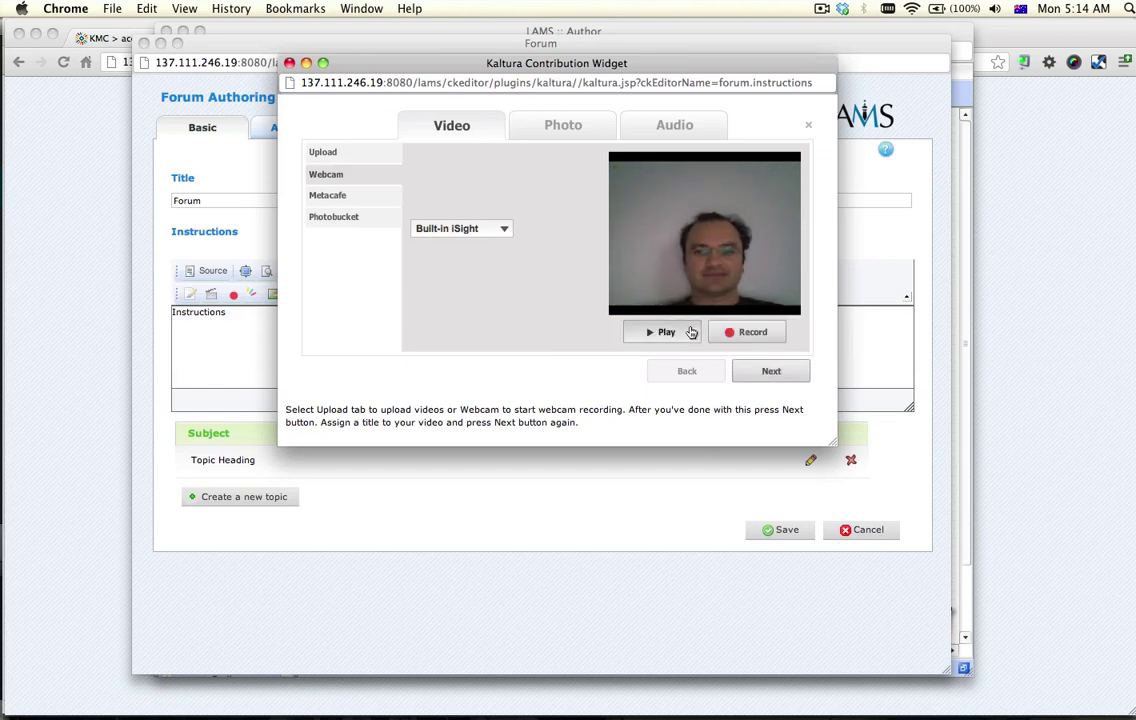
click(691, 332)
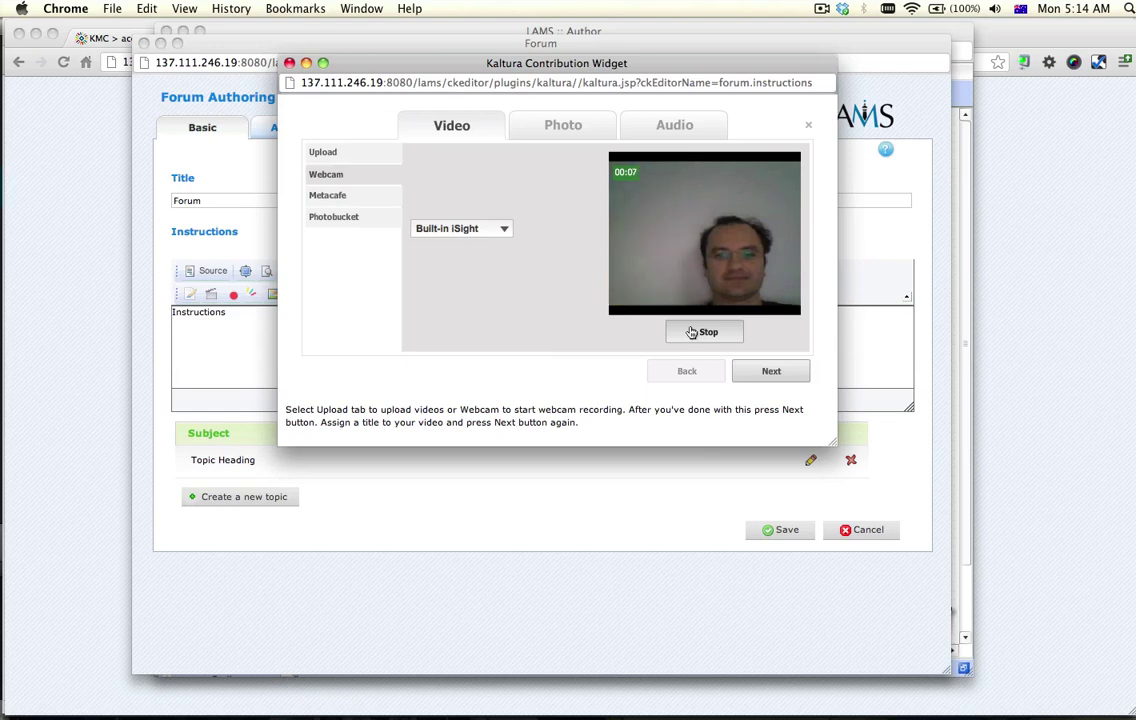
click(691, 332)
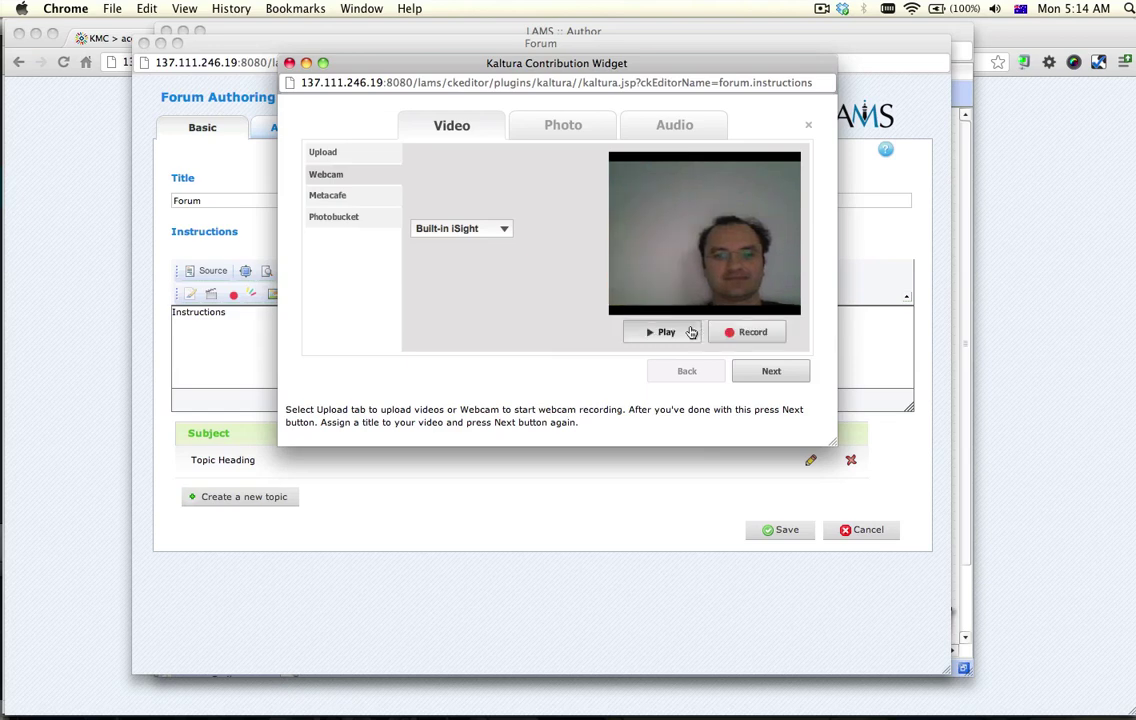
Give the clip a title, accept the terms of use, and finish adding it
click(771, 371)
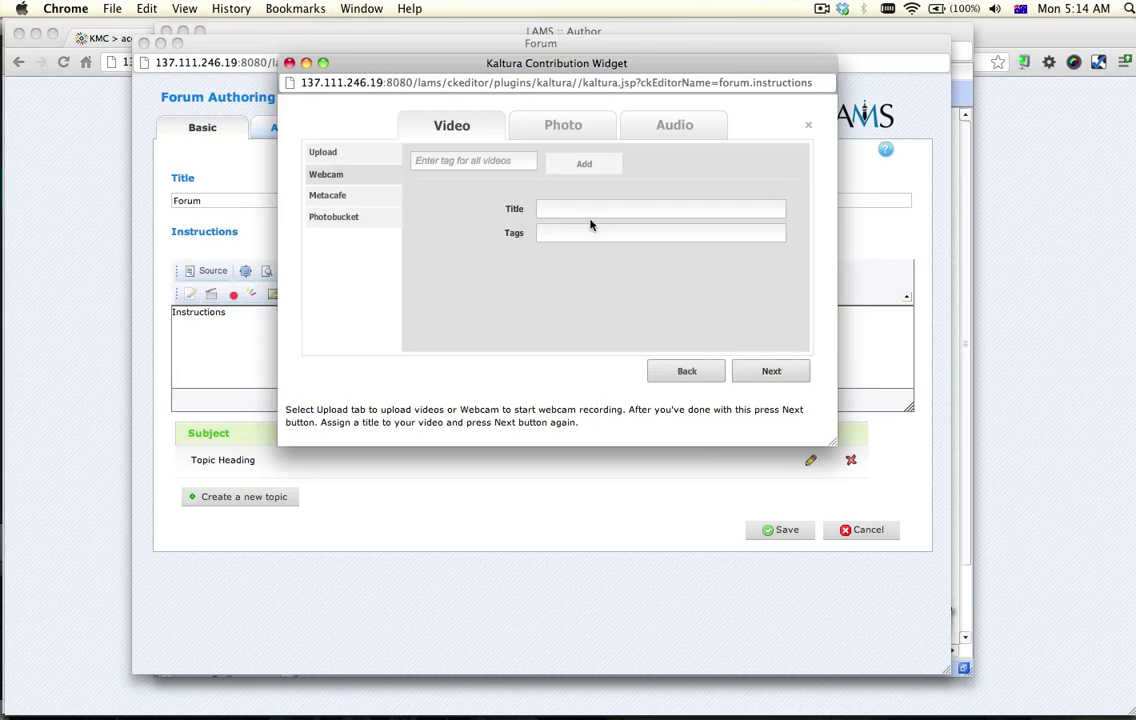
text(Ernie s)
text(aving)
click(768, 372)
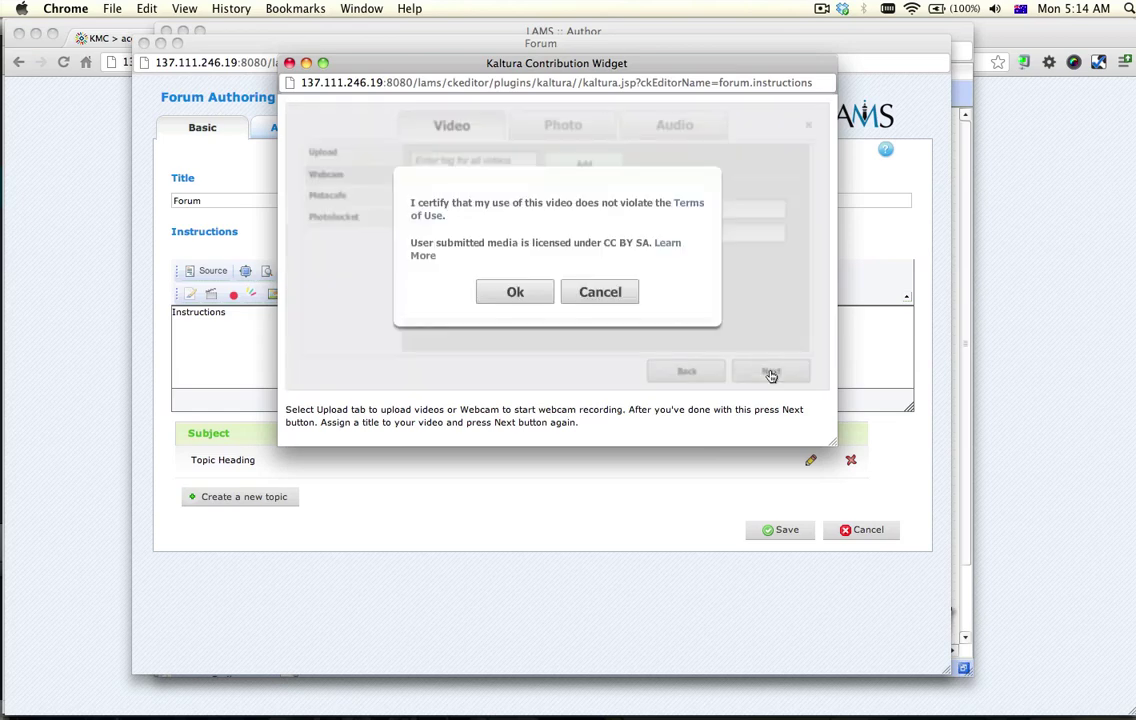
click(515, 293)
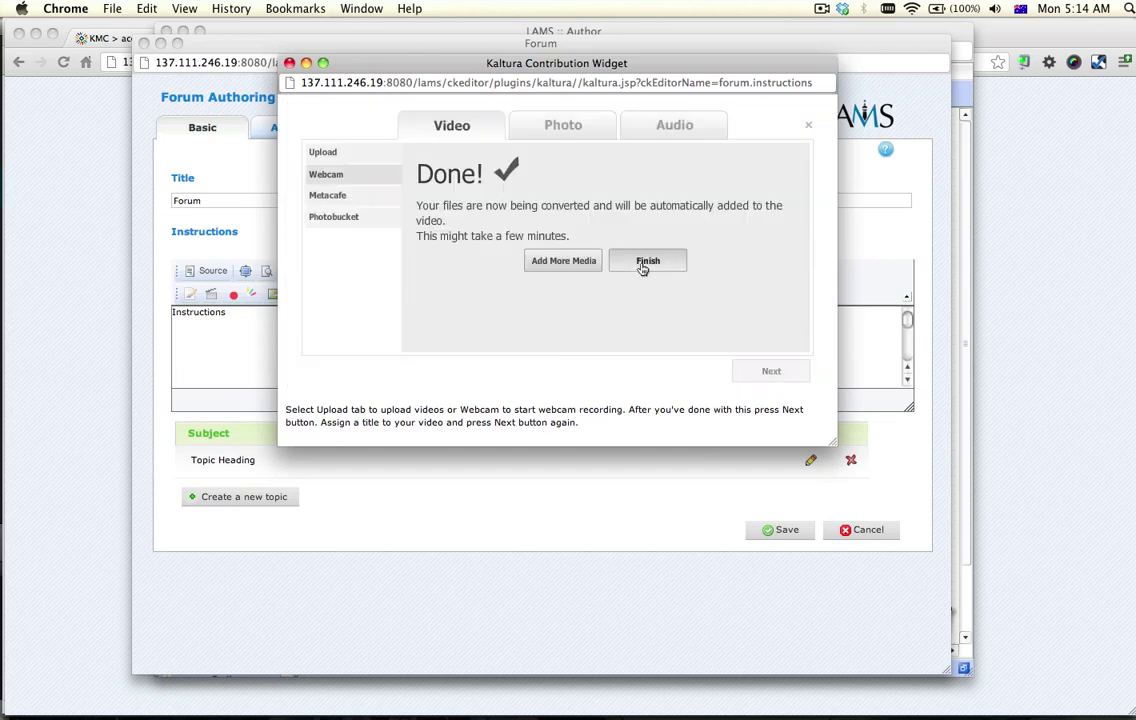
click(646, 263)
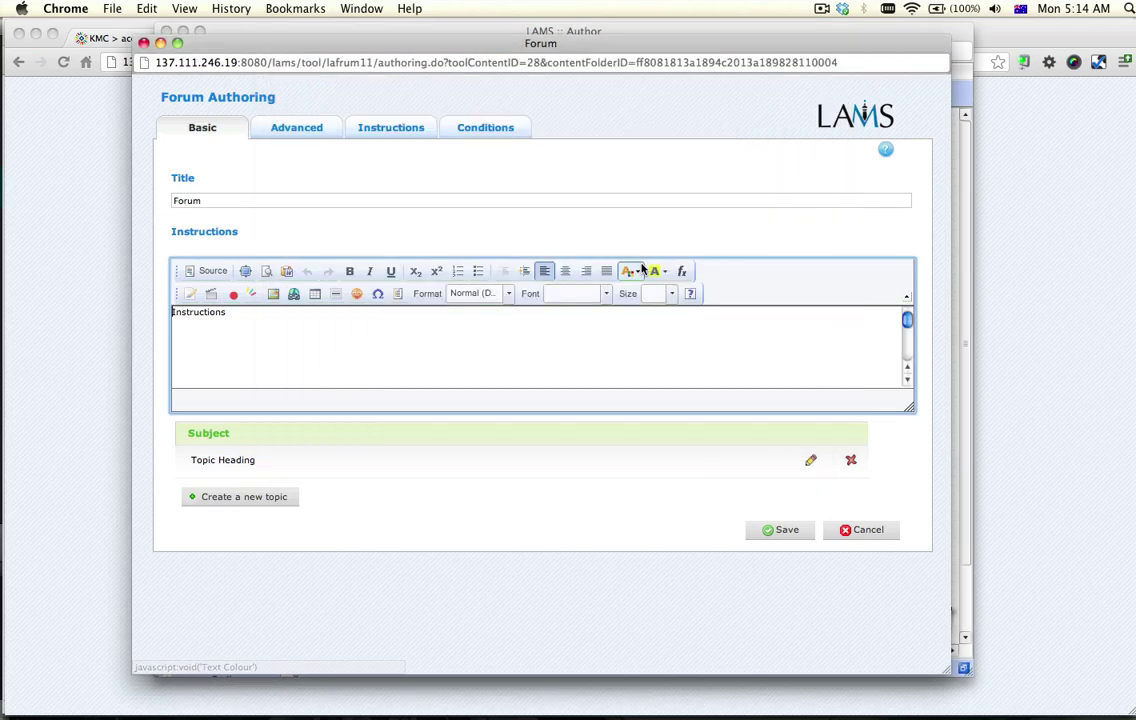
Verify the video embed in the HTML source, then save and close the Forum authoring
click(209, 268)
click(209, 270)
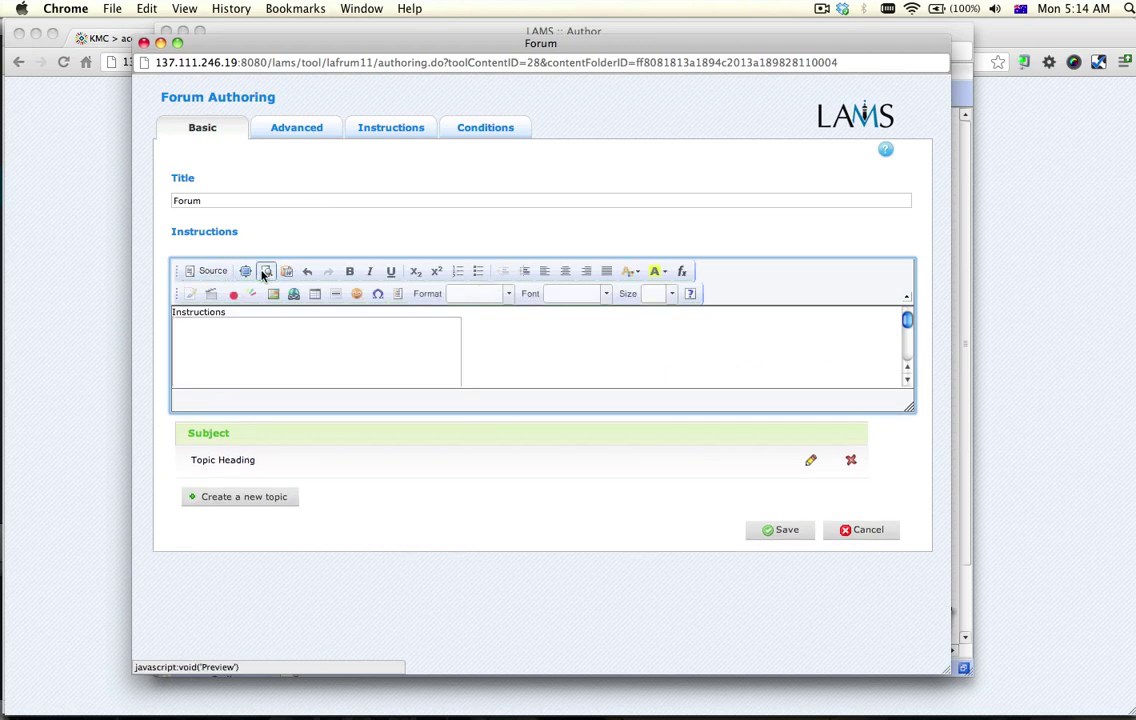
click(780, 529)
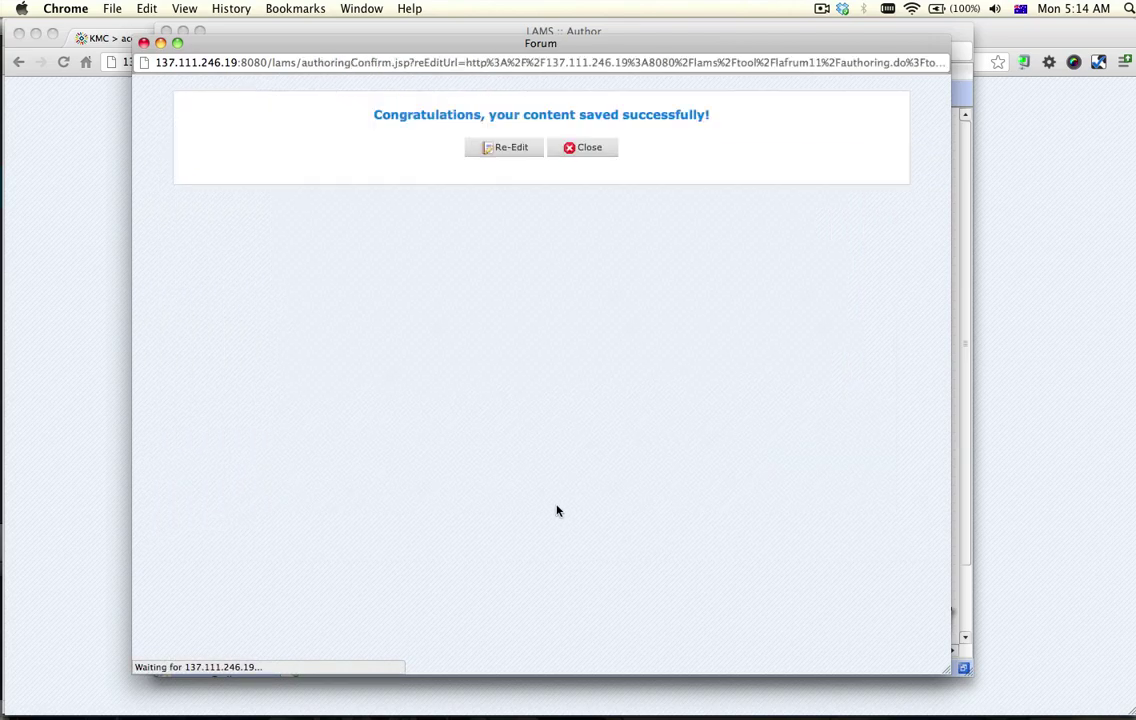
click(579, 151)
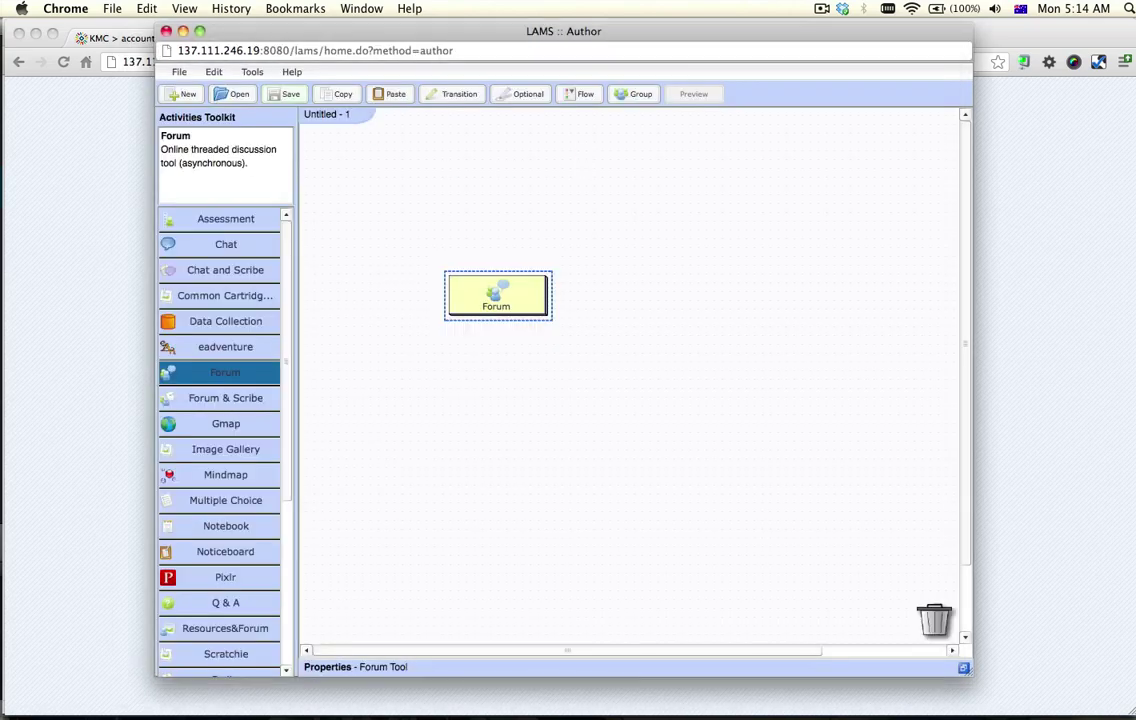
Save the design as '123' and launch the Learner preview
click(285, 93)
text(123)
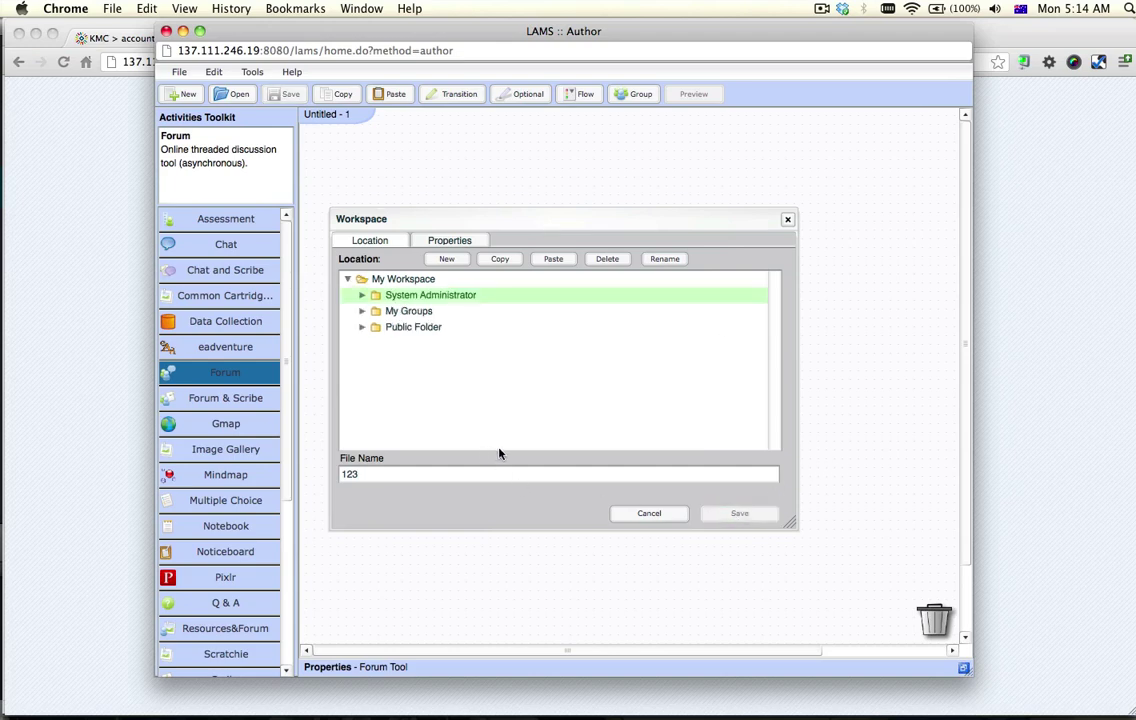
click(574, 431)
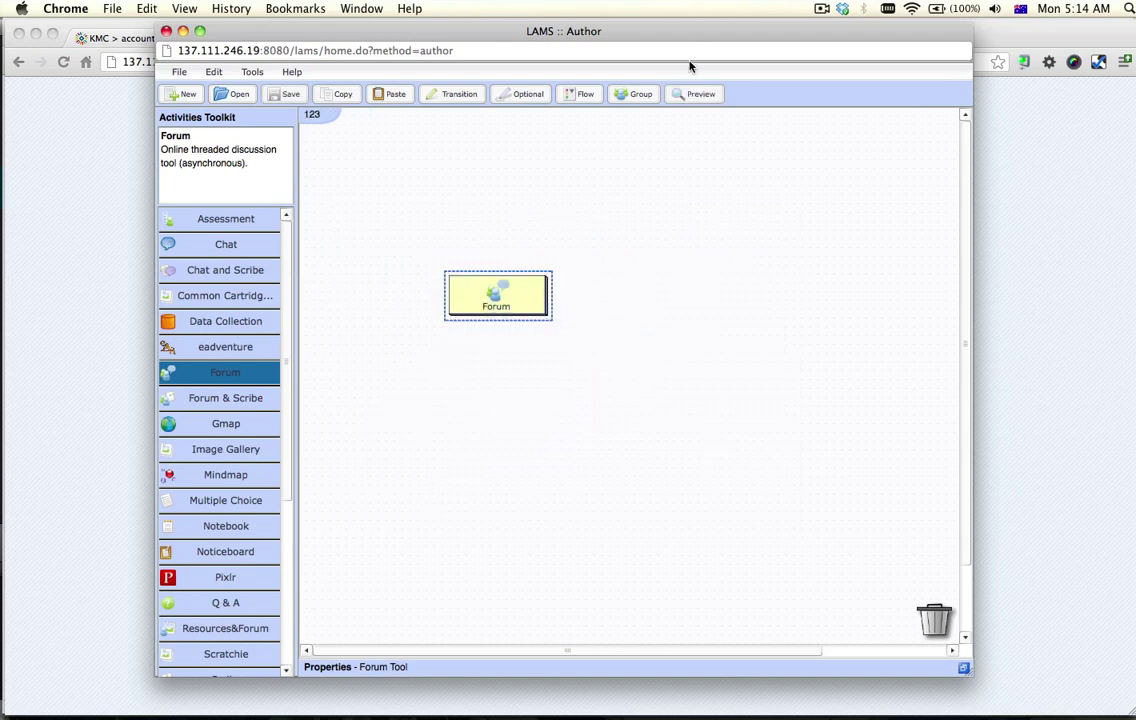
click(693, 93)
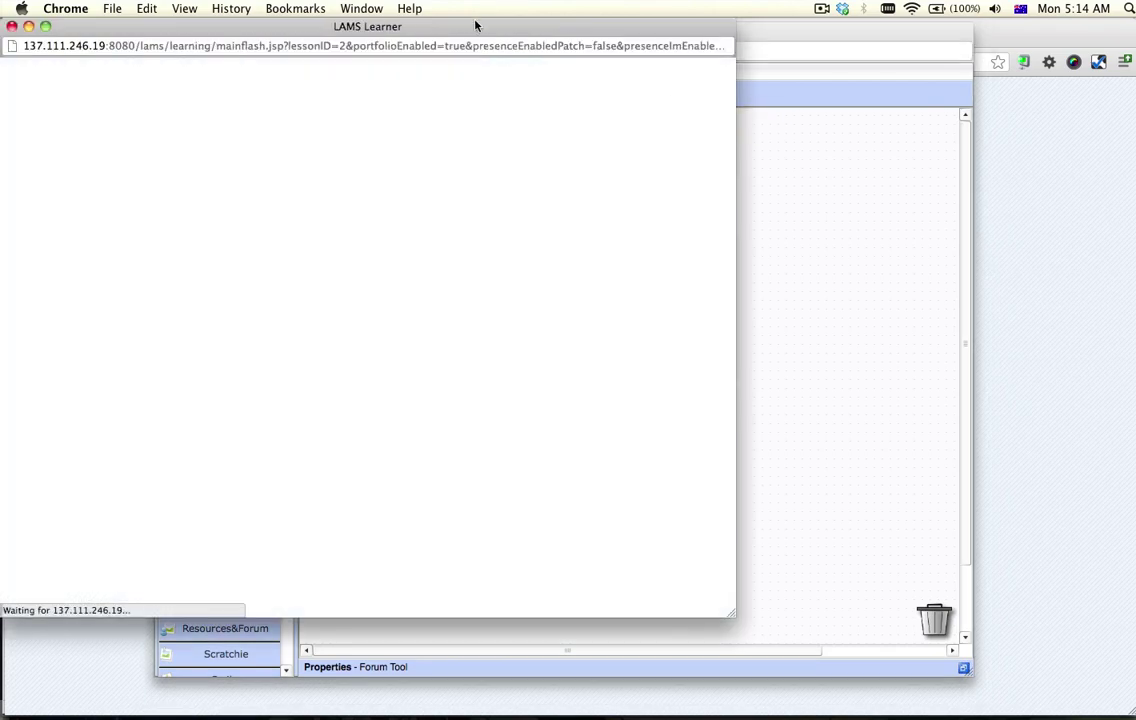
Play the embedded Kaltura webcam video in the Learner window, then close the preview
drag(476, 26, 713, 52)
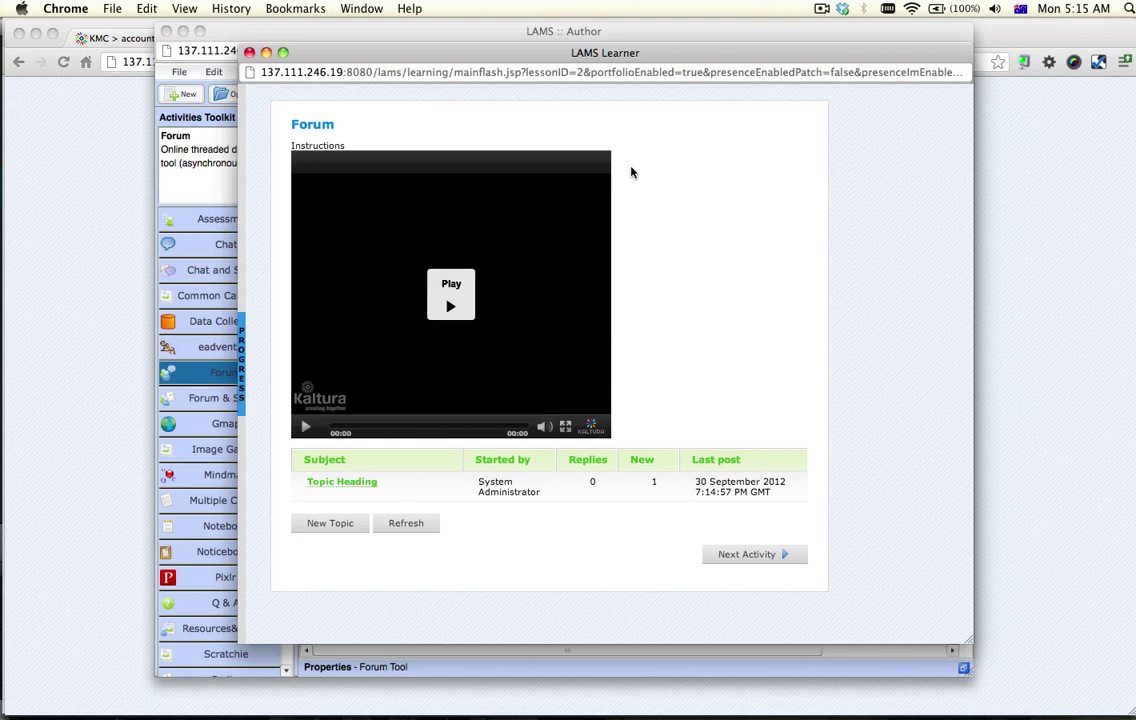
click(450, 306)
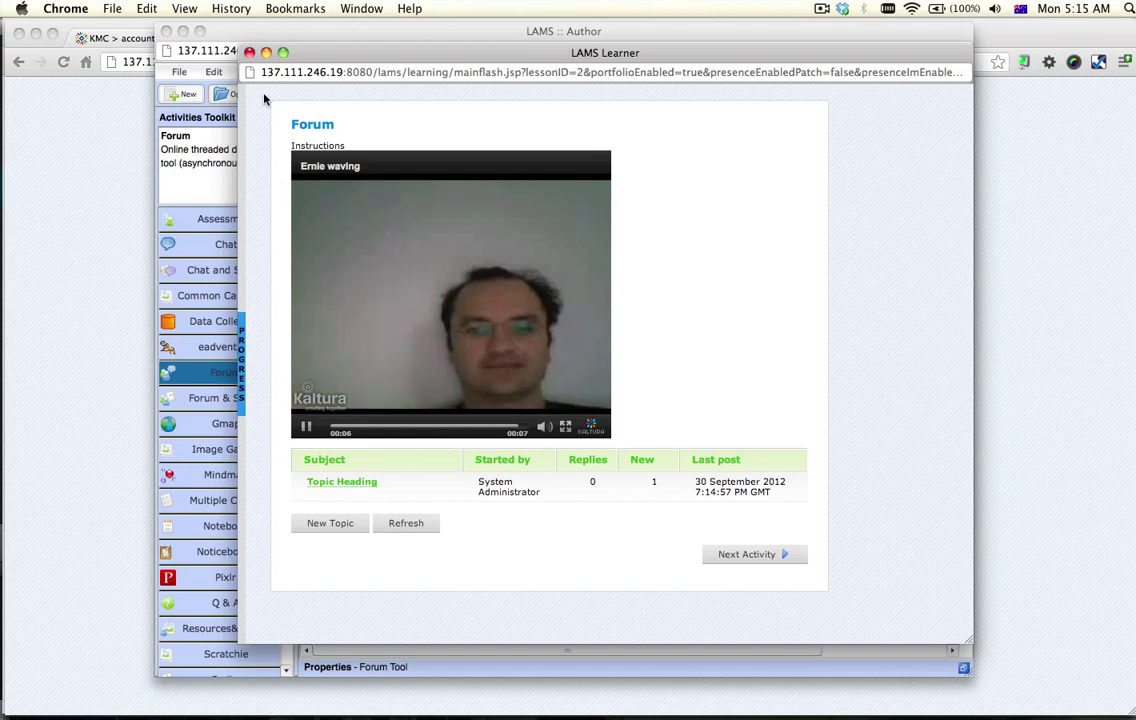
click(249, 52)
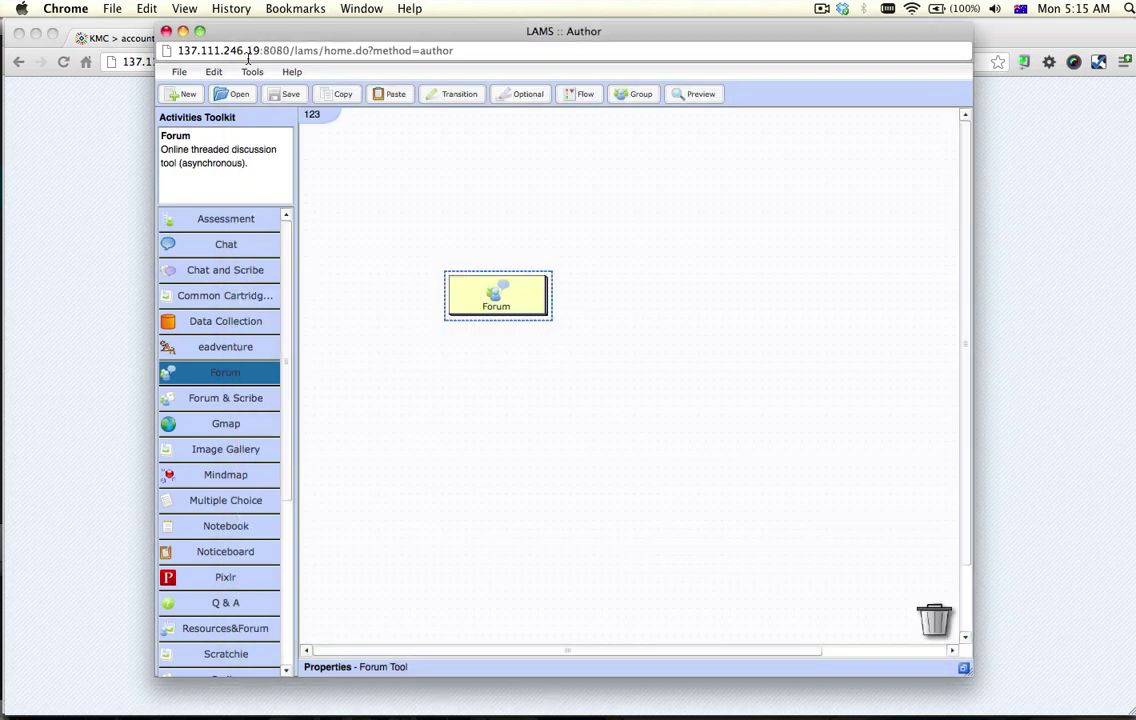
click(821, 9)
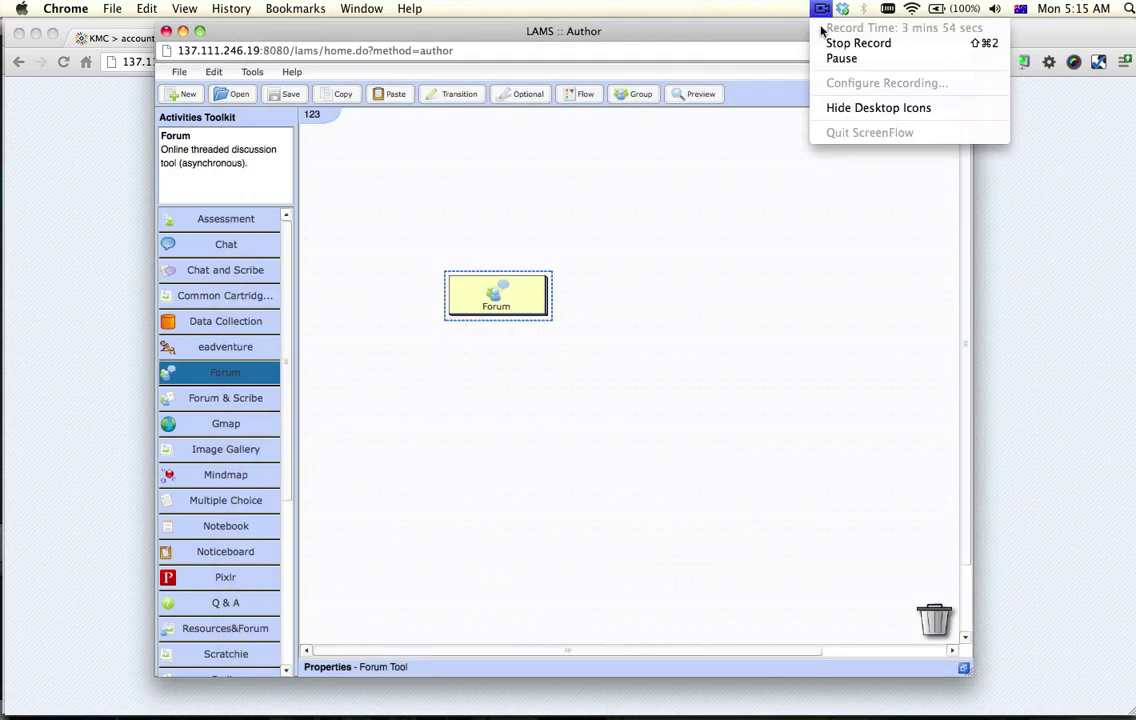